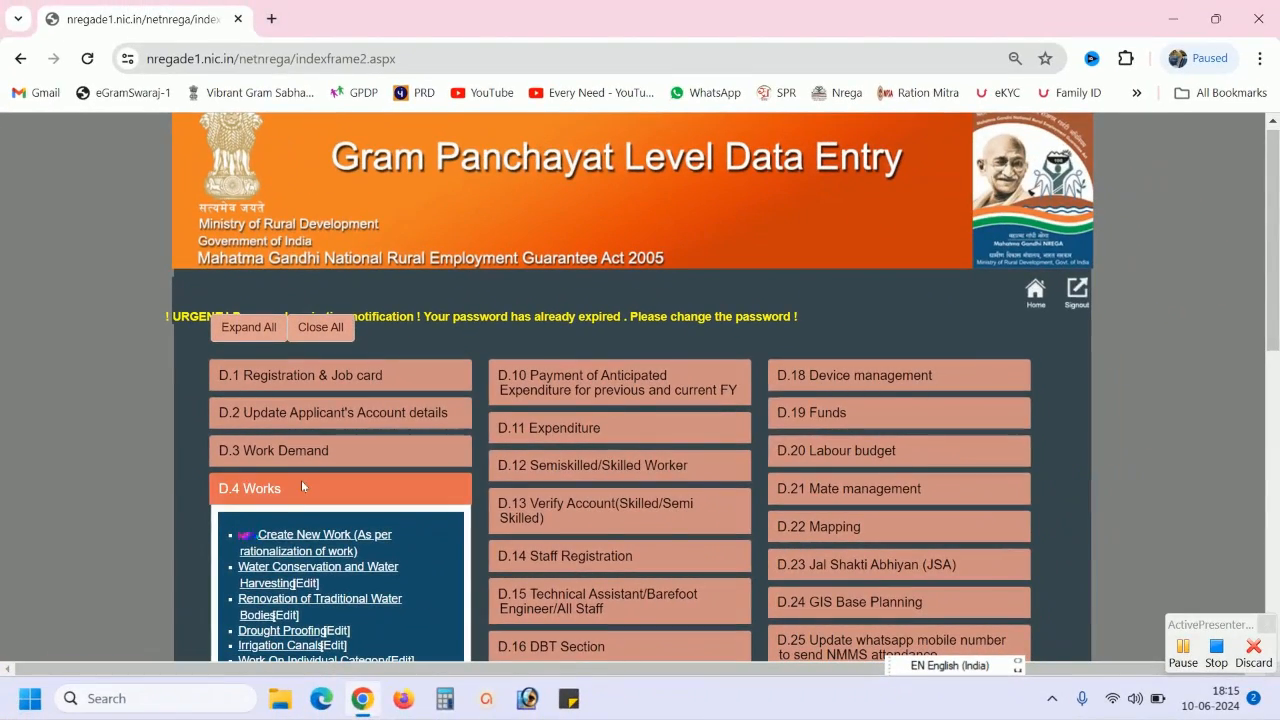
Step: Open the form for creating new work as per rationalization of work, under D.4 Works
{"action": "scroll", "coordinate": [295, 495], "scroll_direction": "down", "scroll_amount": 2}
{"action": "scroll", "coordinate": [285, 510], "scroll_direction": "down", "scroll_amount": 2}
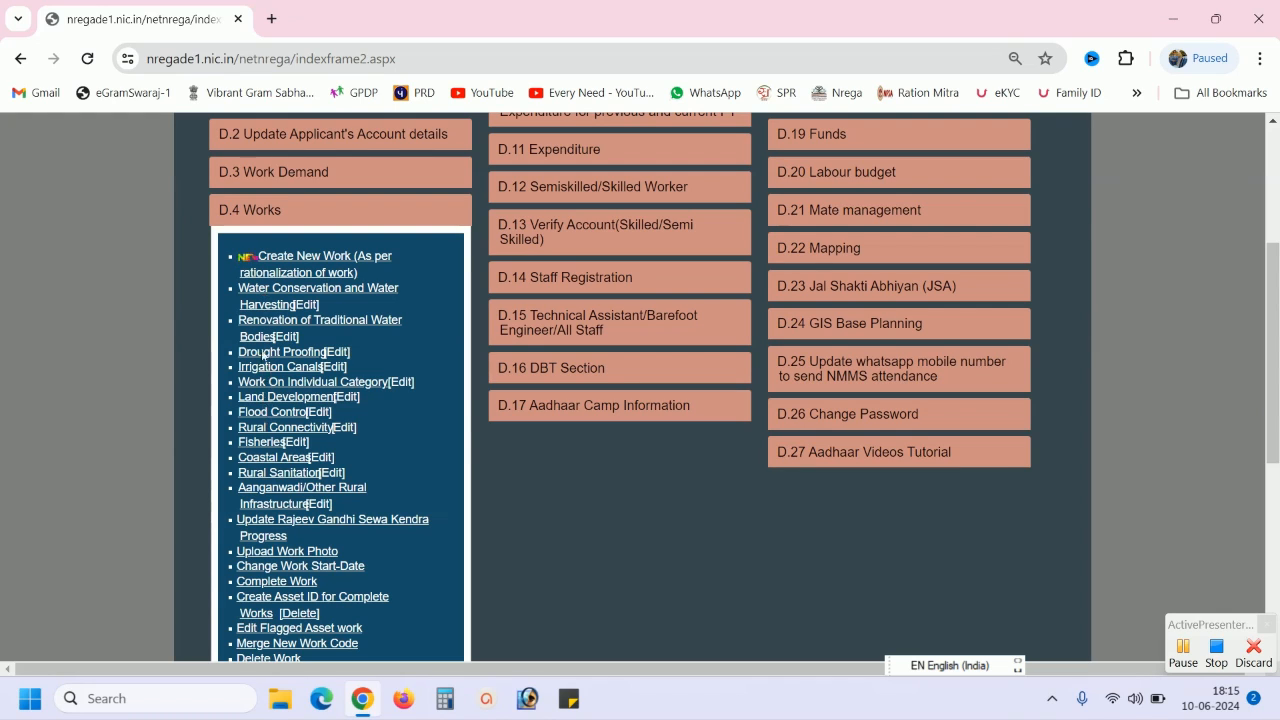
{"action": "scroll", "coordinate": [298, 420], "scroll_direction": "up", "scroll_amount": 2}
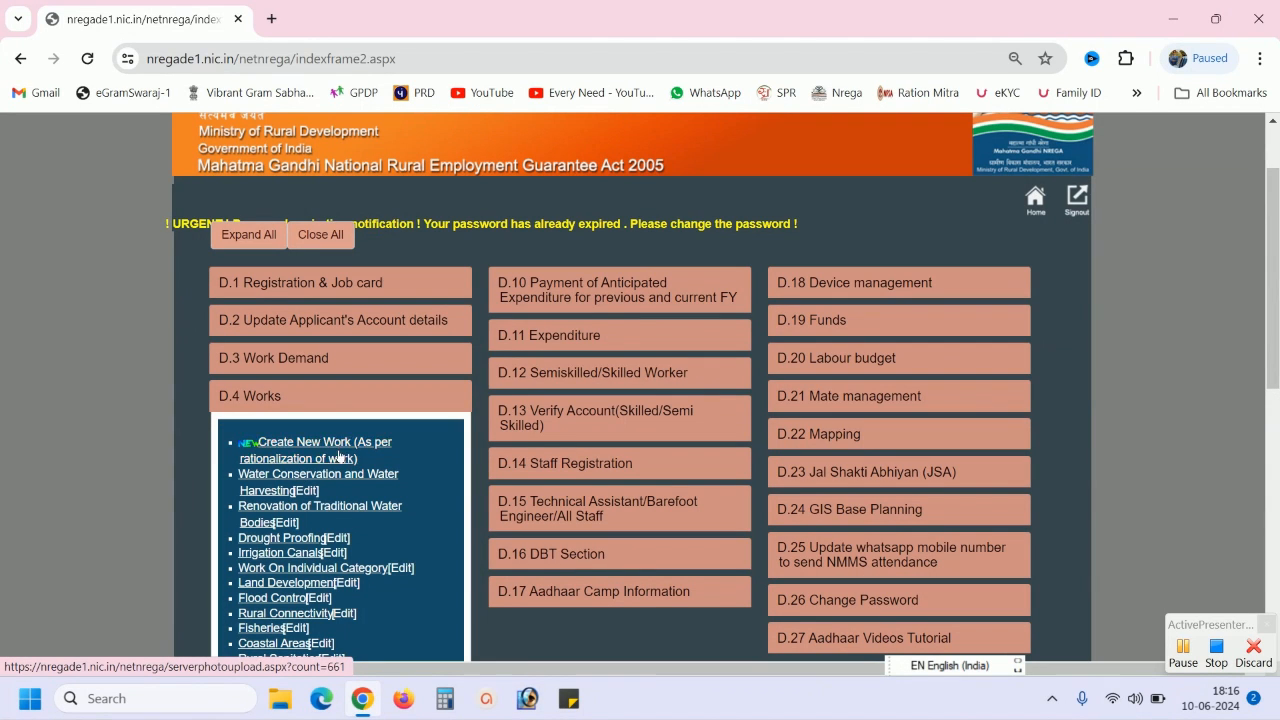
{"action": "left_click", "coordinate": [305, 447]}
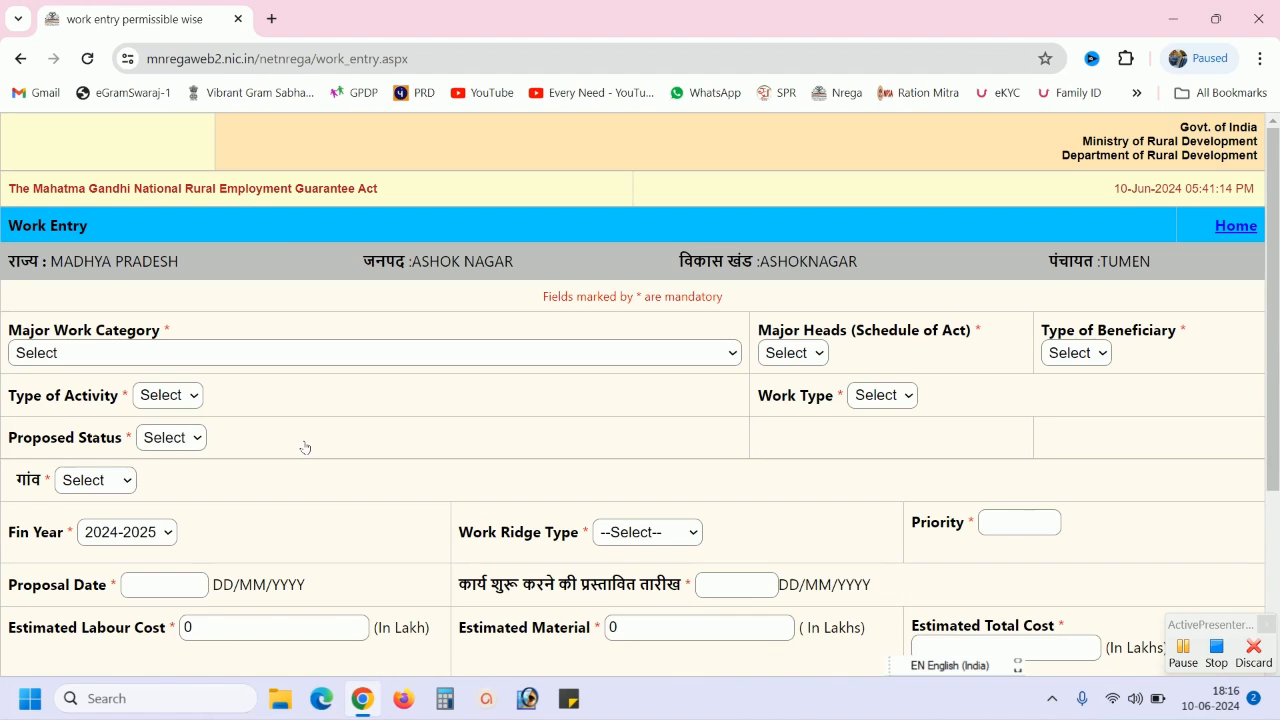
Step: Set Major Work Category to A - Public Works Relating to Natural Resources Management and look through its Major Heads options
{"action": "scroll", "coordinate": [720, 318], "scroll_direction": "down", "scroll_amount": 3}
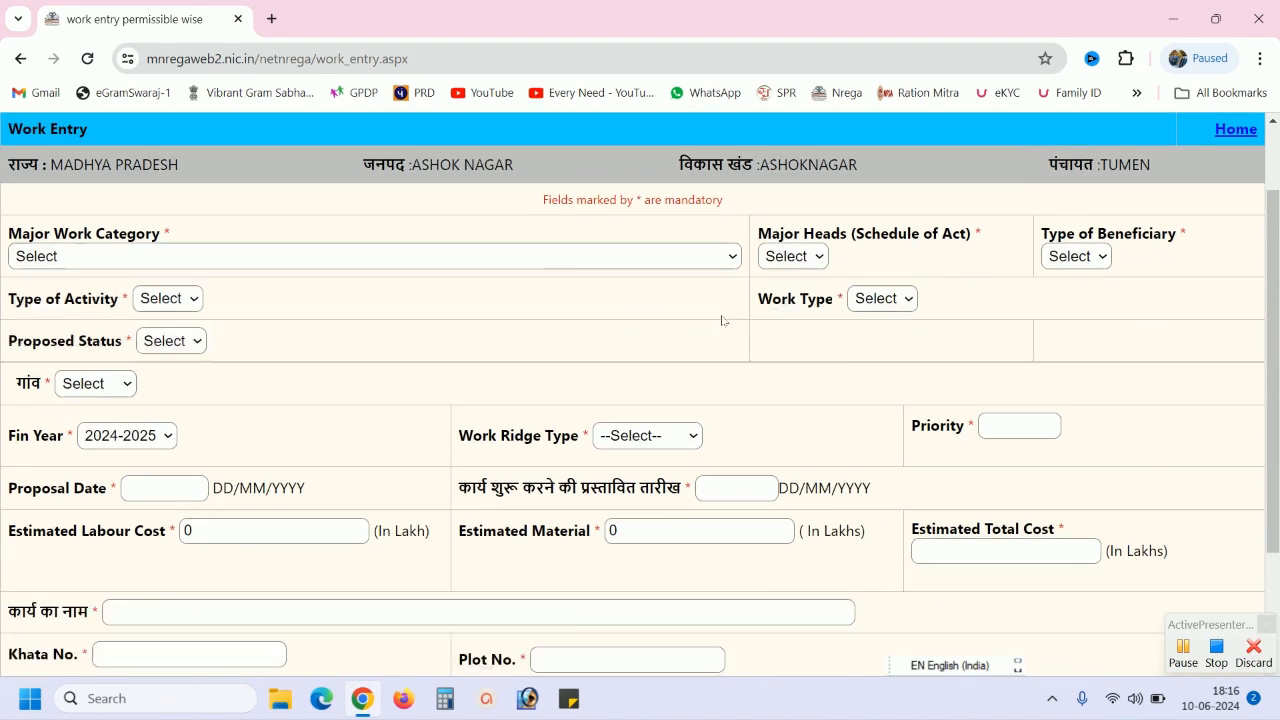
{"action": "scroll", "coordinate": [297, 296], "scroll_direction": "up", "scroll_amount": 3}
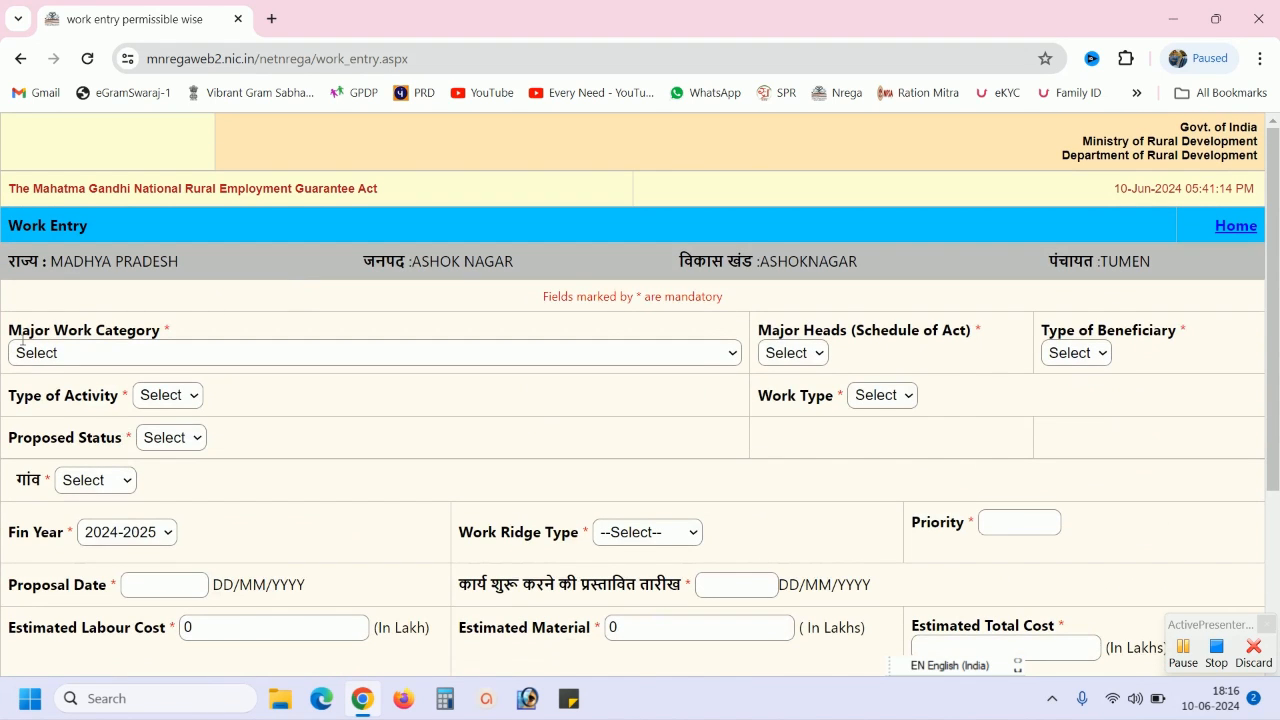
{"action": "left_click", "coordinate": [139, 355]}
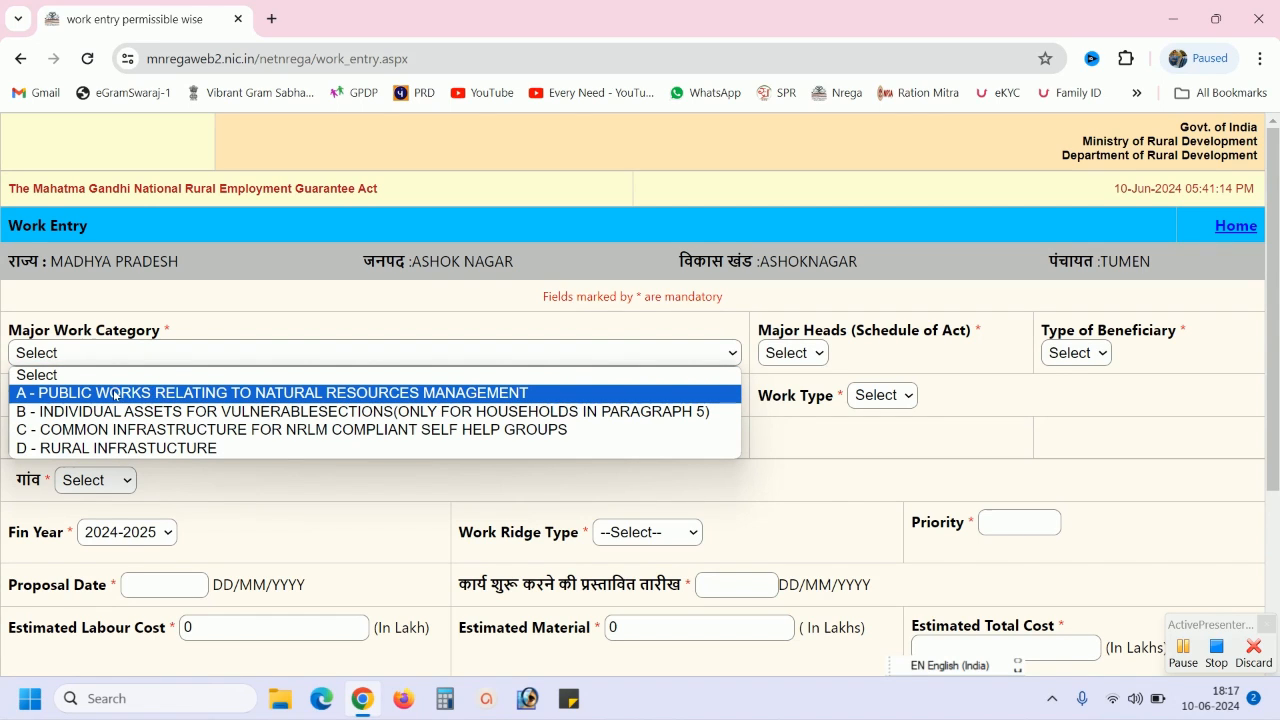
{"action": "left_click", "coordinate": [115, 393]}
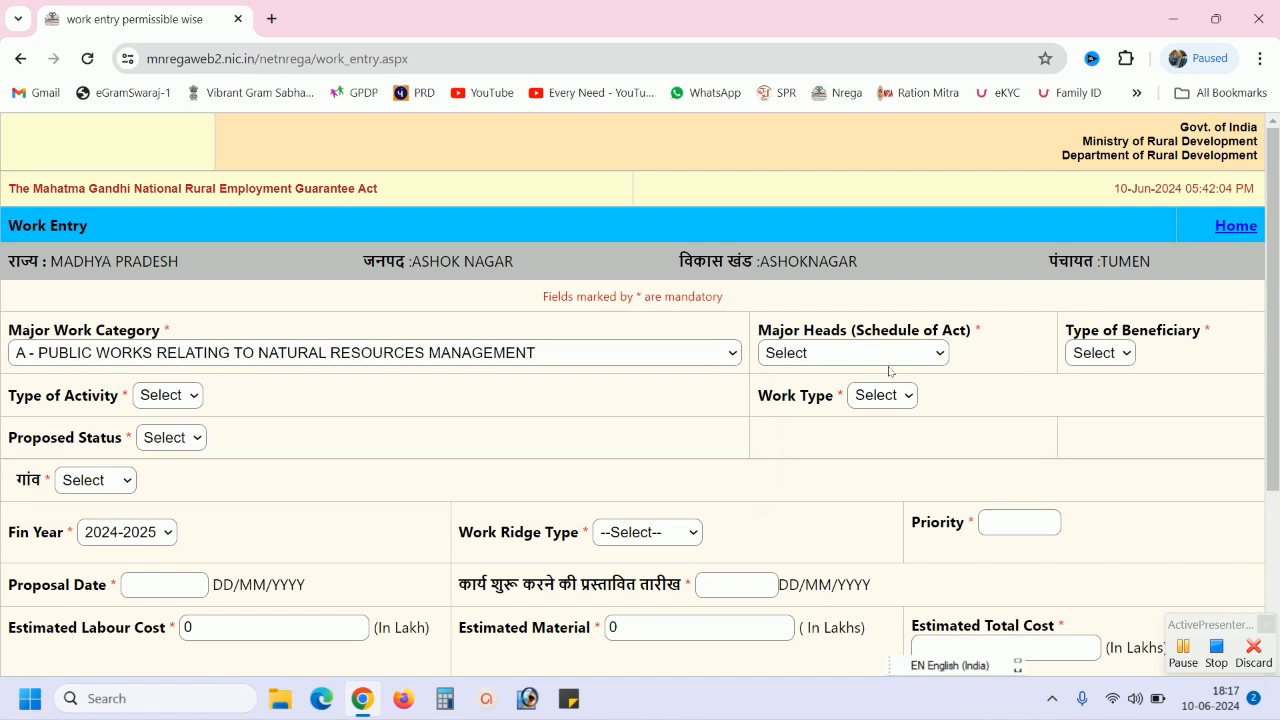
{"action": "left_click", "coordinate": [938, 350]}
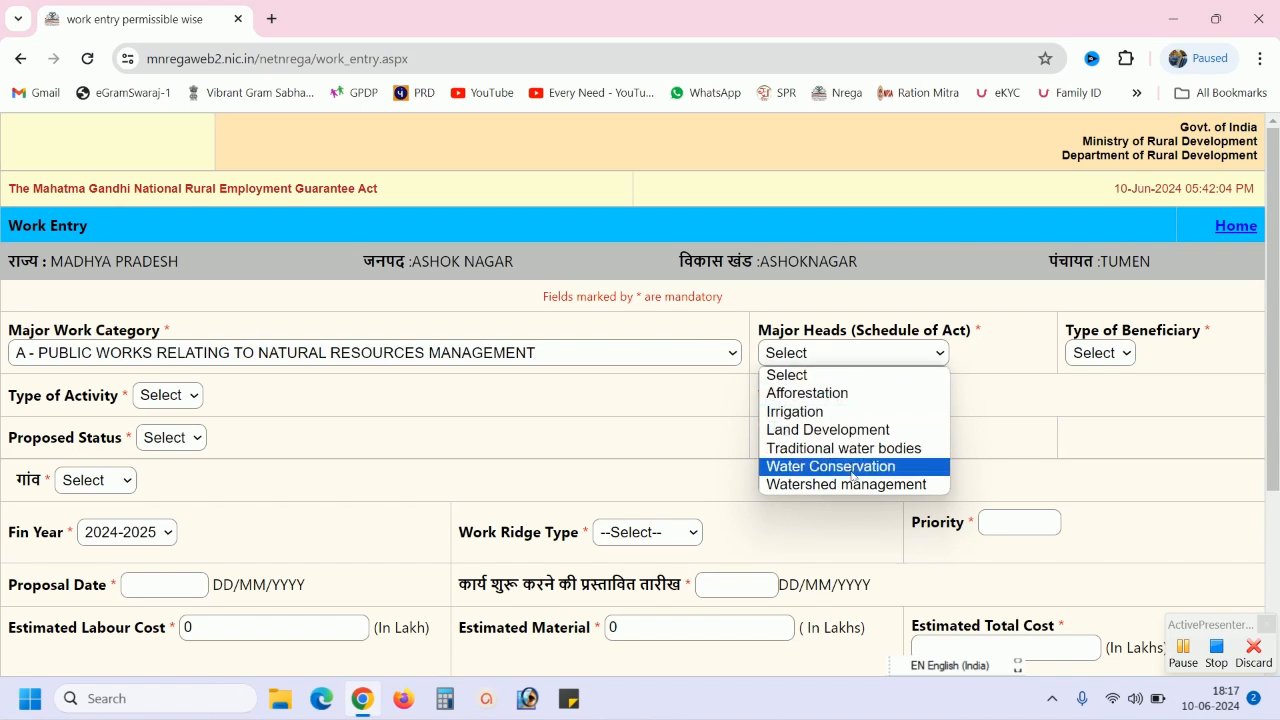
{"action": "left_click", "coordinate": [641, 401]}
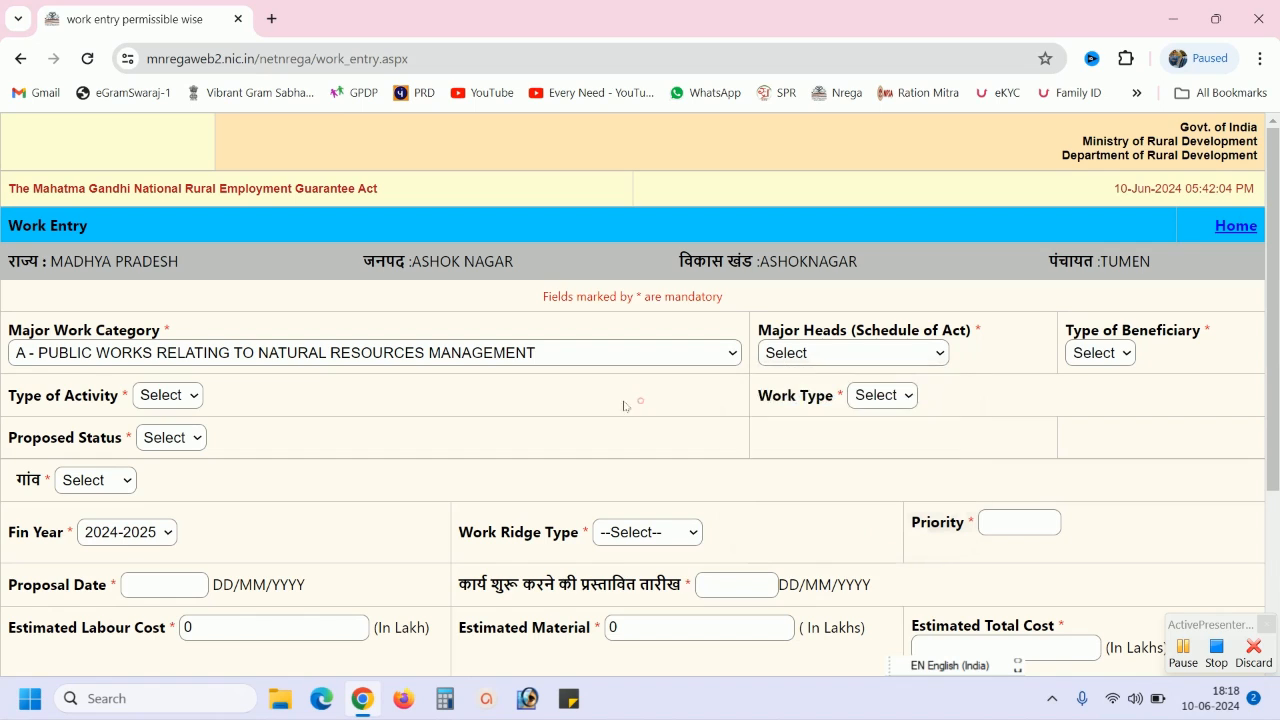
Step: Set Major Work Category to B - Individual Assets for Vulnerable Sections and Major Heads to Improving productivity of land
{"action": "left_click", "coordinate": [108, 356]}
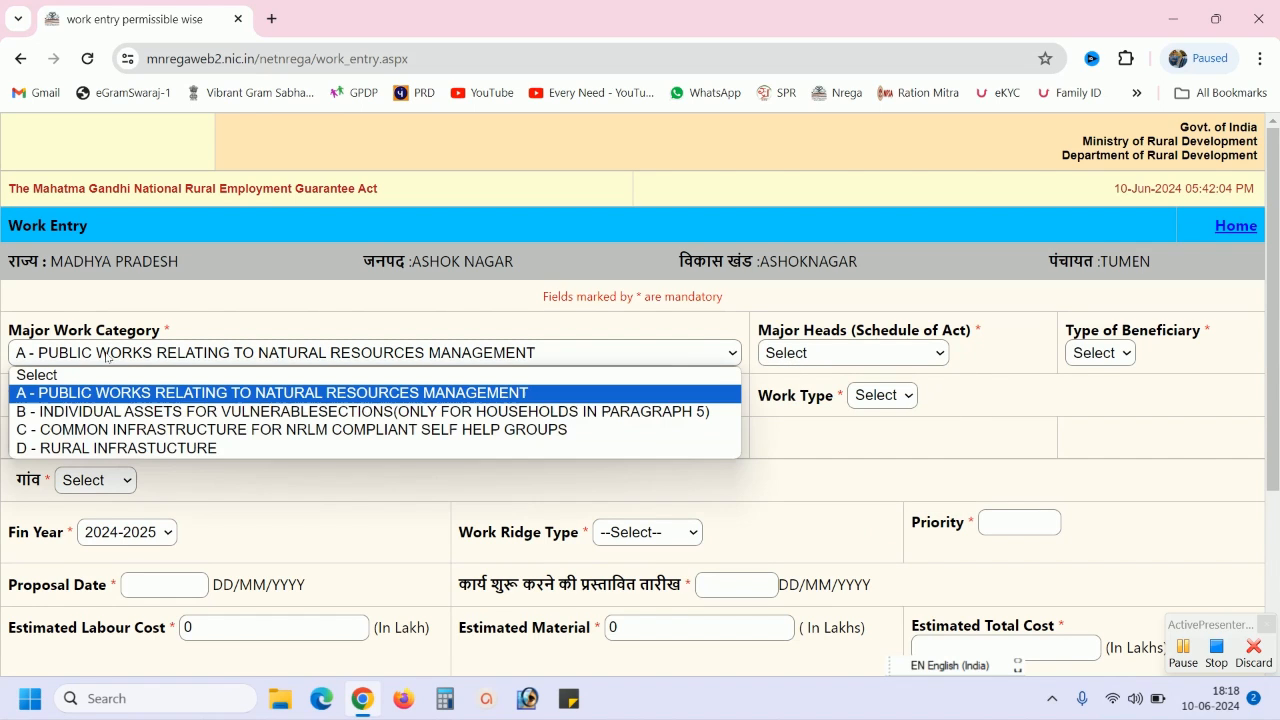
{"action": "left_click", "coordinate": [59, 418]}
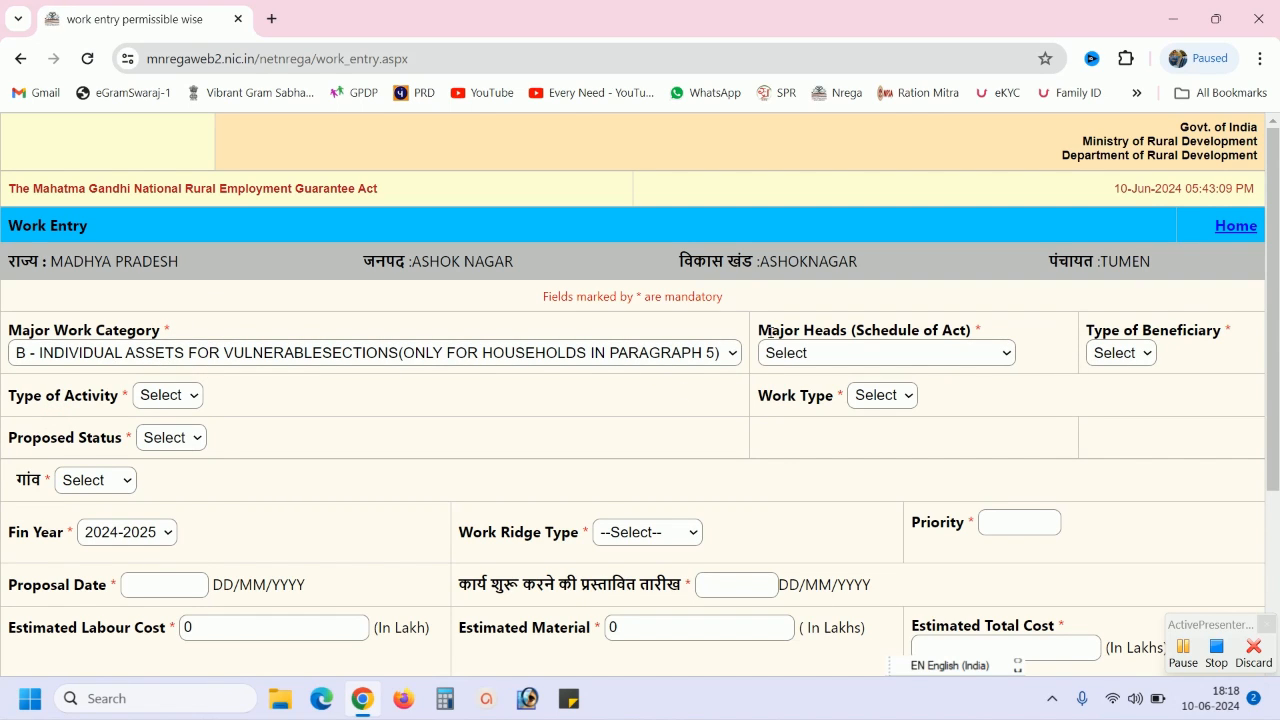
{"action": "left_click", "coordinate": [907, 358]}
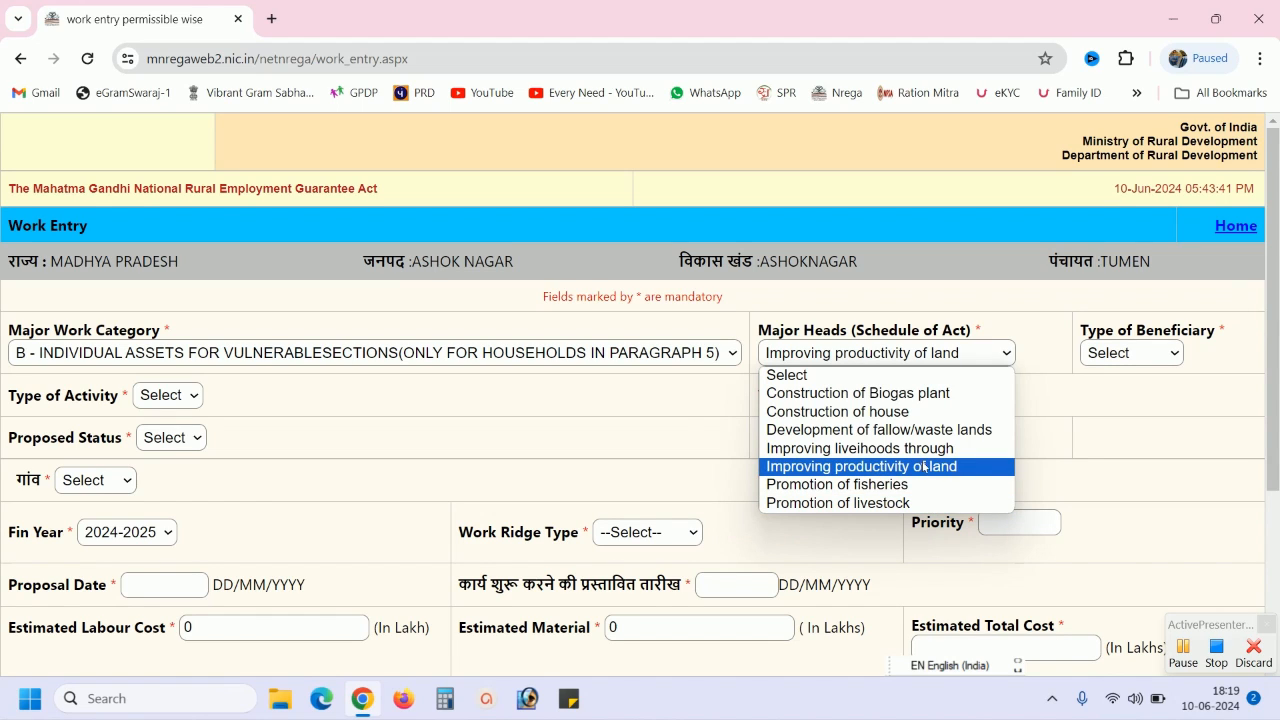
{"action": "left_click", "coordinate": [923, 466]}
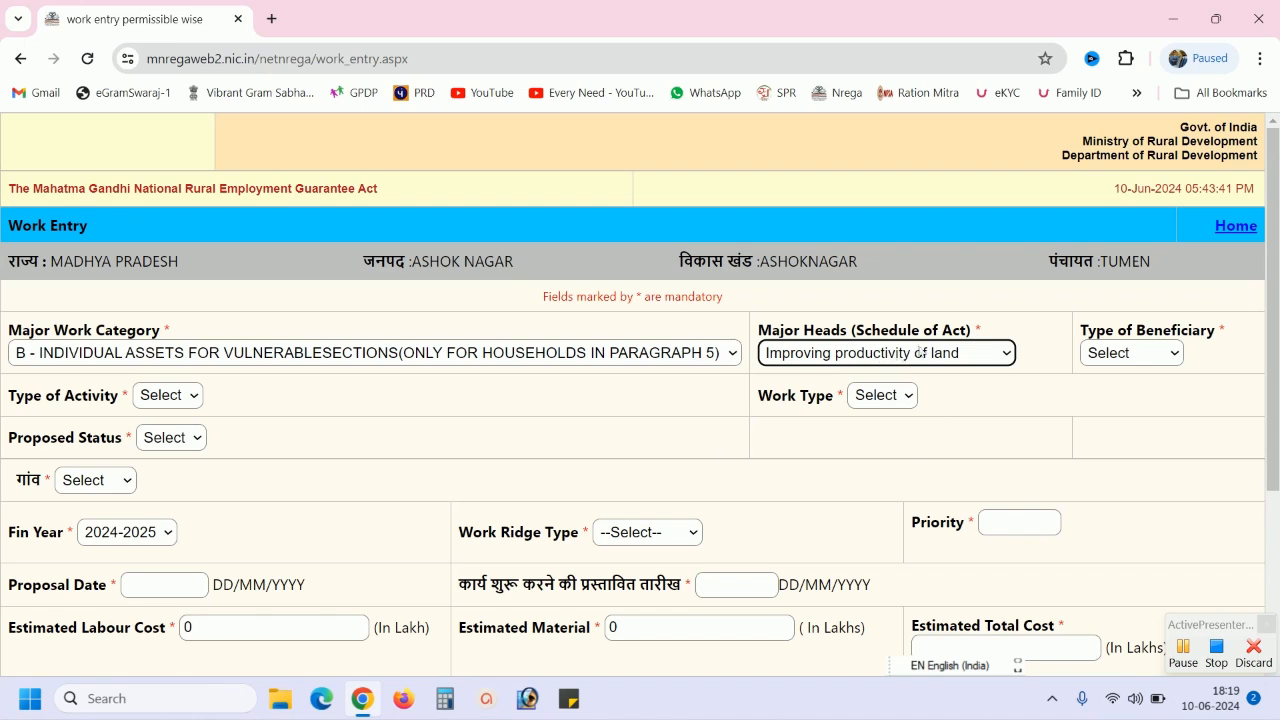
Step: Set Type of Beneficiary to Individual and Type of Activity to Construction/Plantation/Development/Reclamation
{"action": "left_click", "coordinate": [1150, 352]}
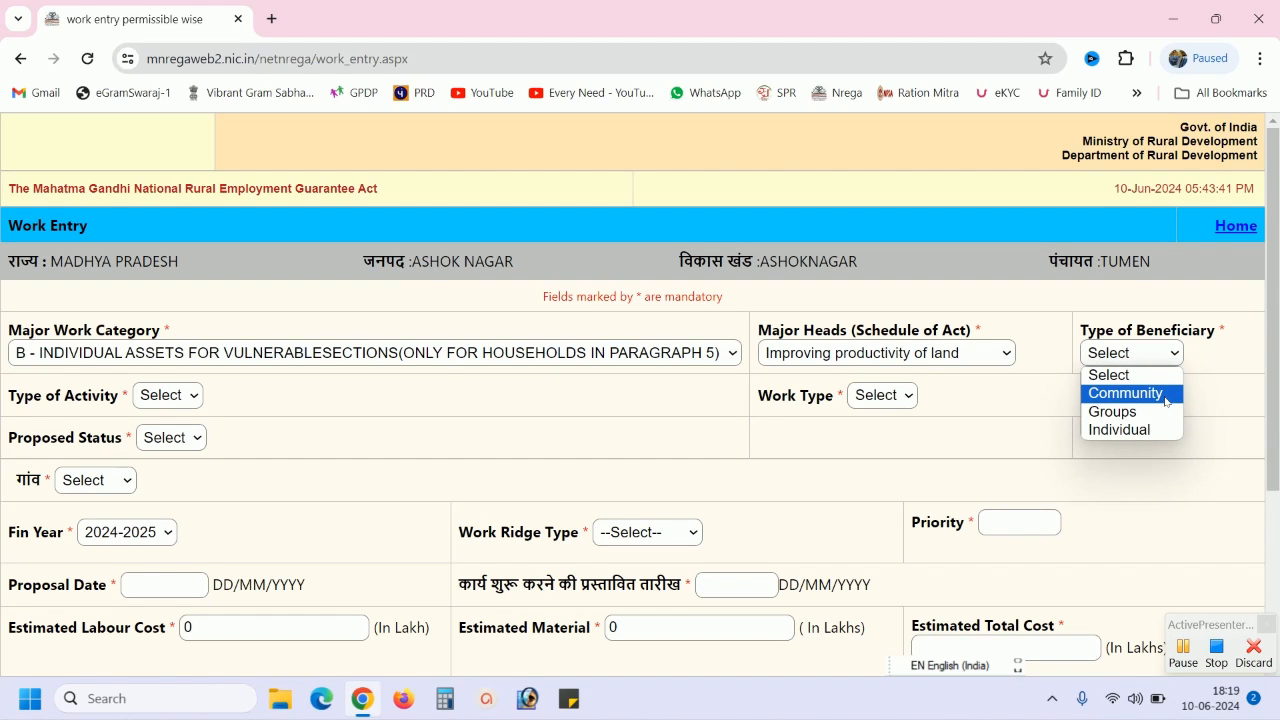
{"action": "left_click", "coordinate": [1141, 429]}
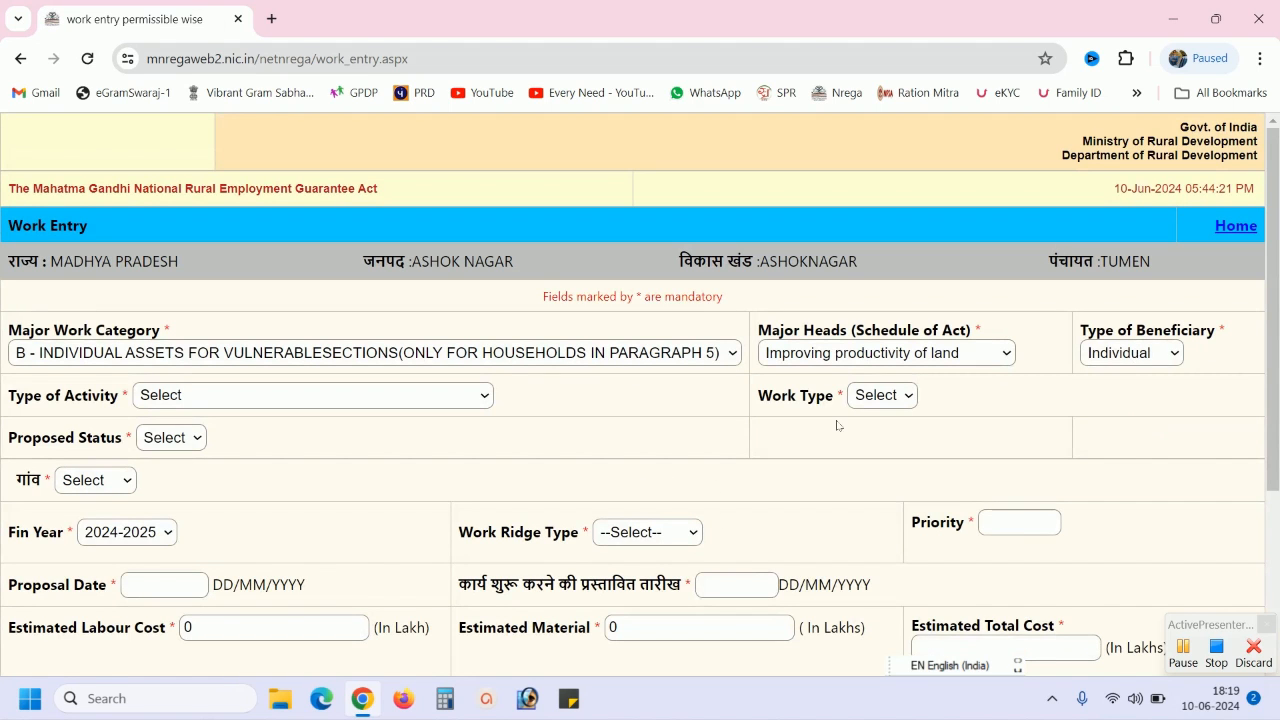
{"action": "left_click", "coordinate": [343, 400]}
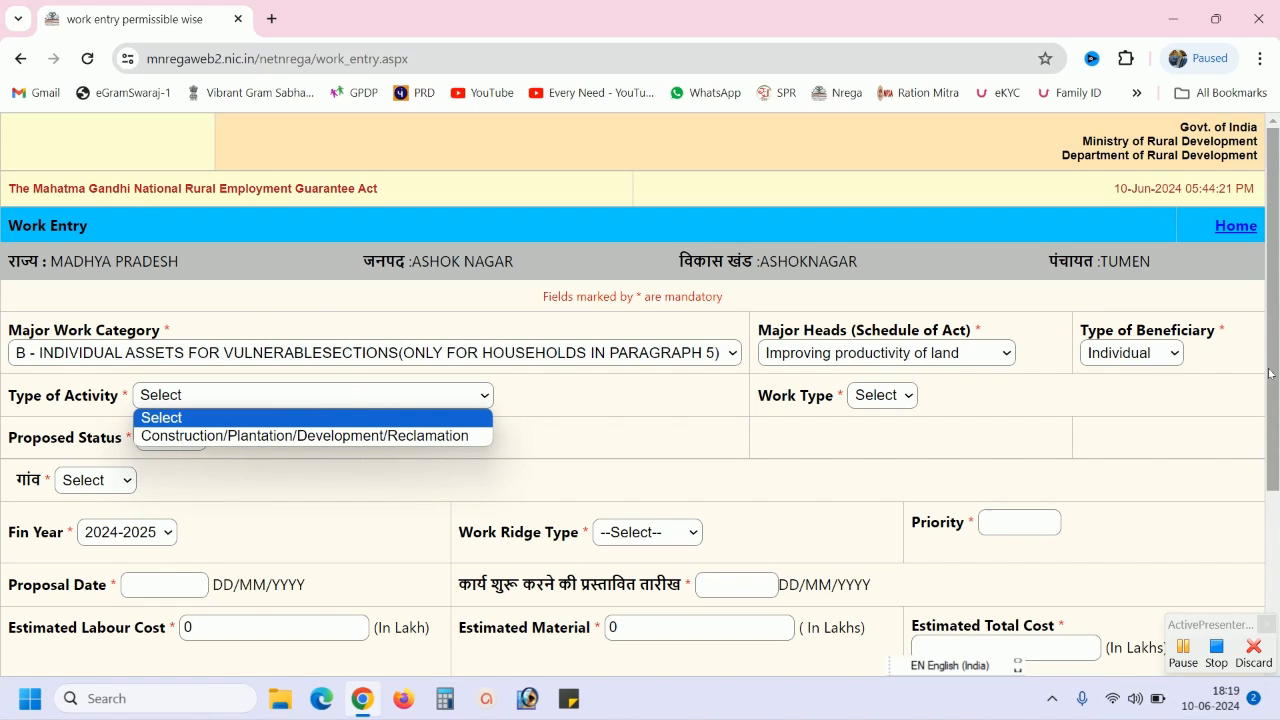
{"action": "left_click", "coordinate": [346, 436]}
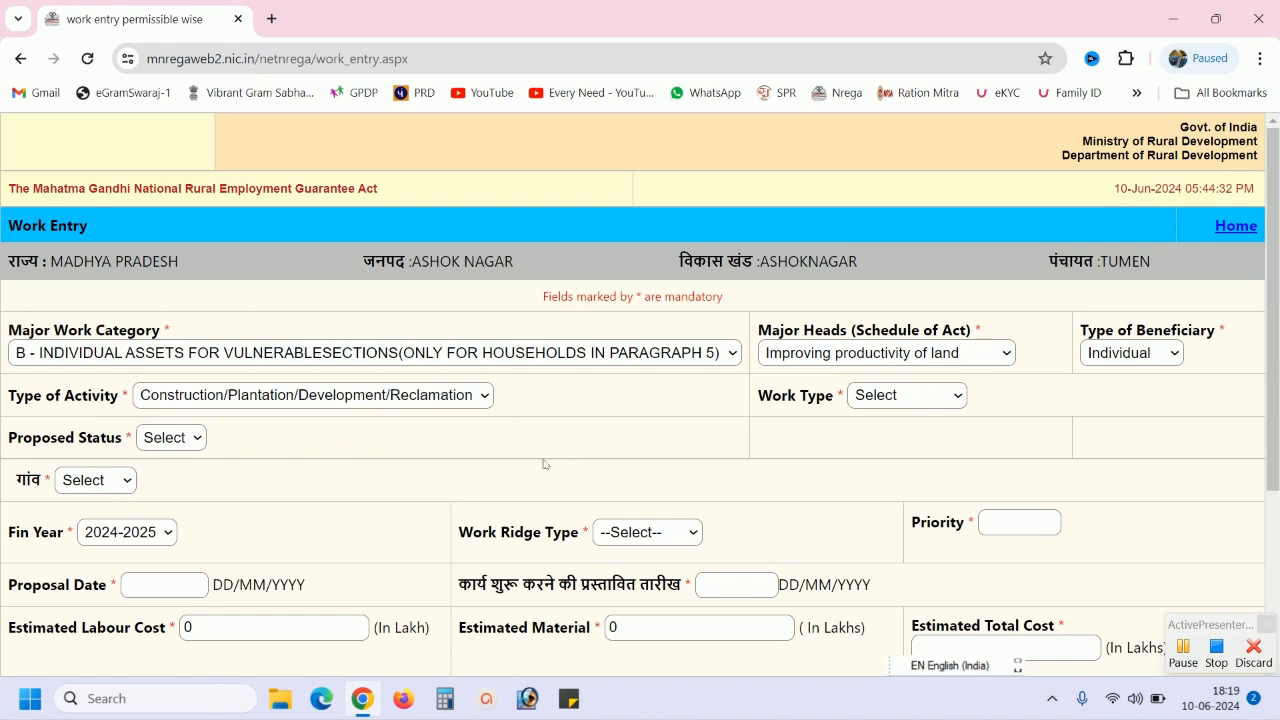
Step: Set Work Type to Ponds and Proposed Status to Construction of Farm Ponds for Individuals
{"action": "left_click", "coordinate": [936, 396]}
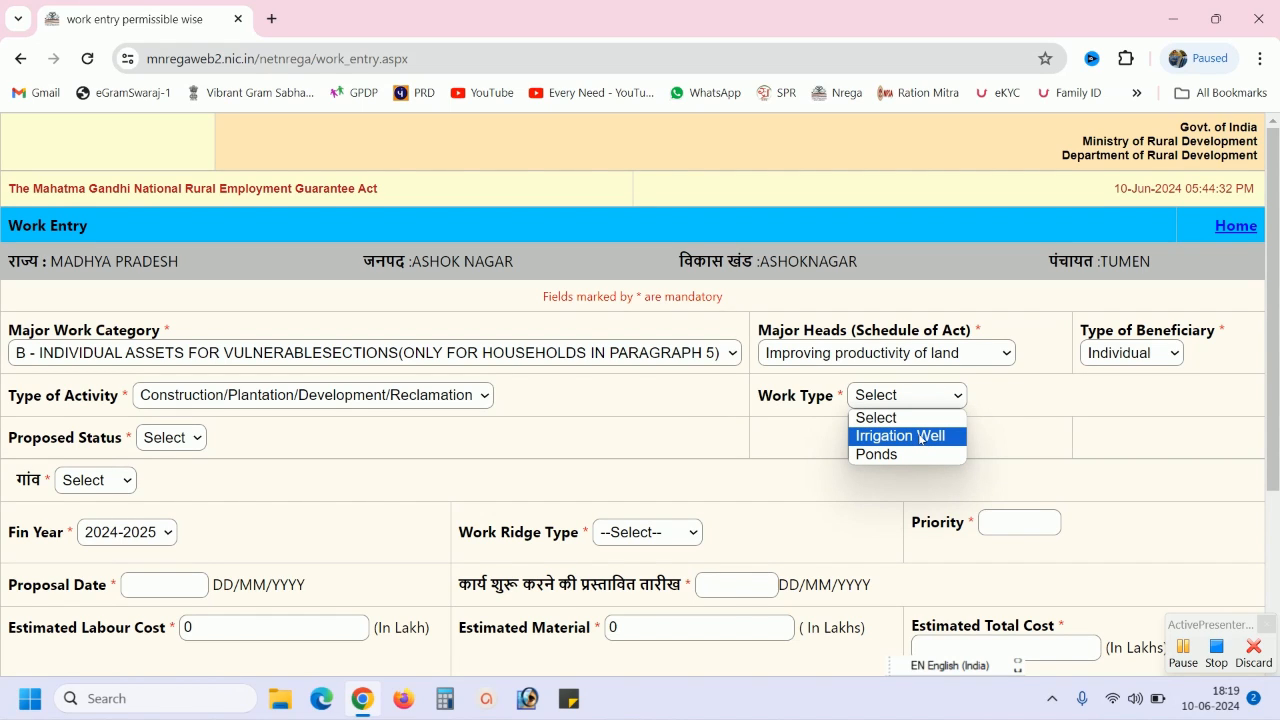
{"action": "left_click", "coordinate": [891, 455]}
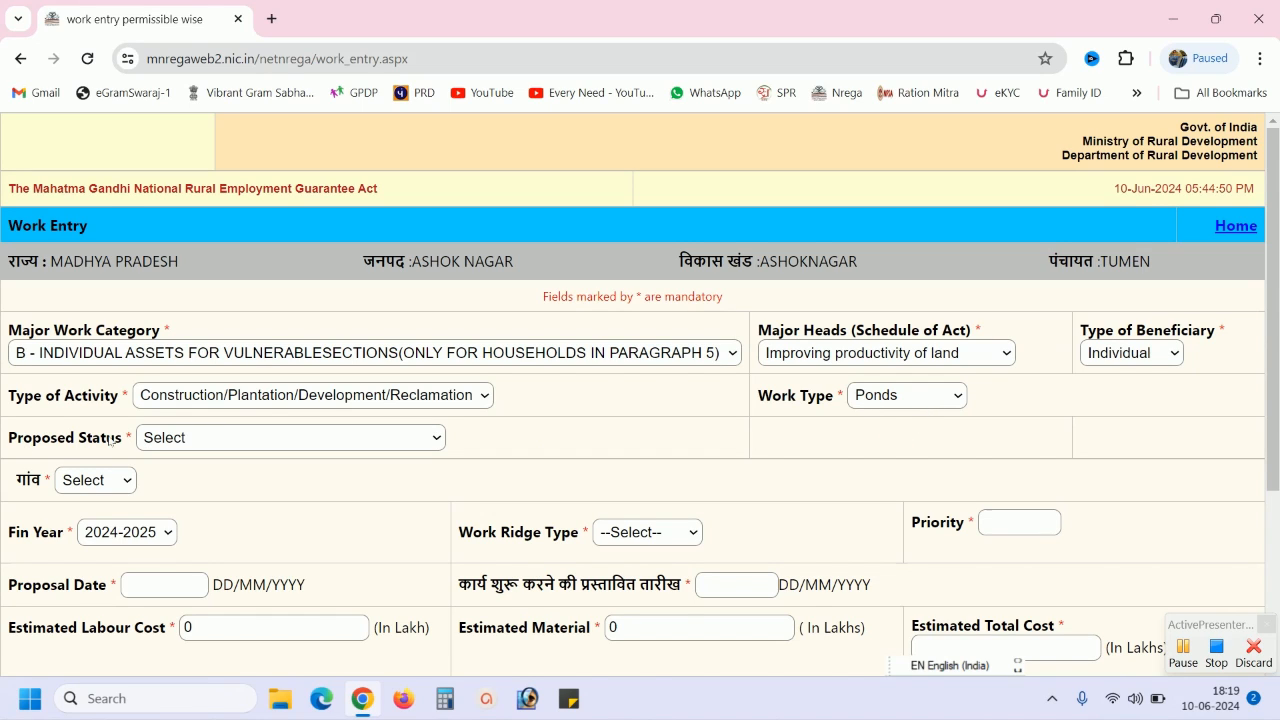
{"action": "left_click", "coordinate": [228, 440]}
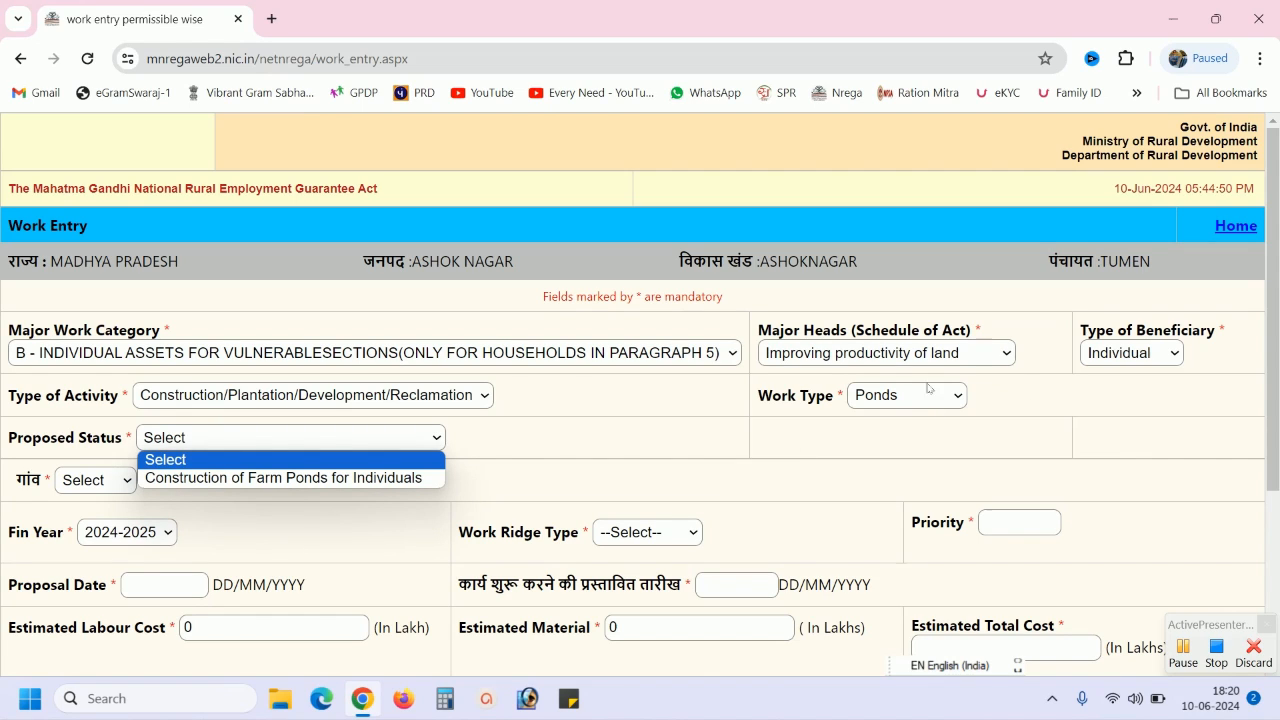
{"action": "left_click", "coordinate": [233, 479]}
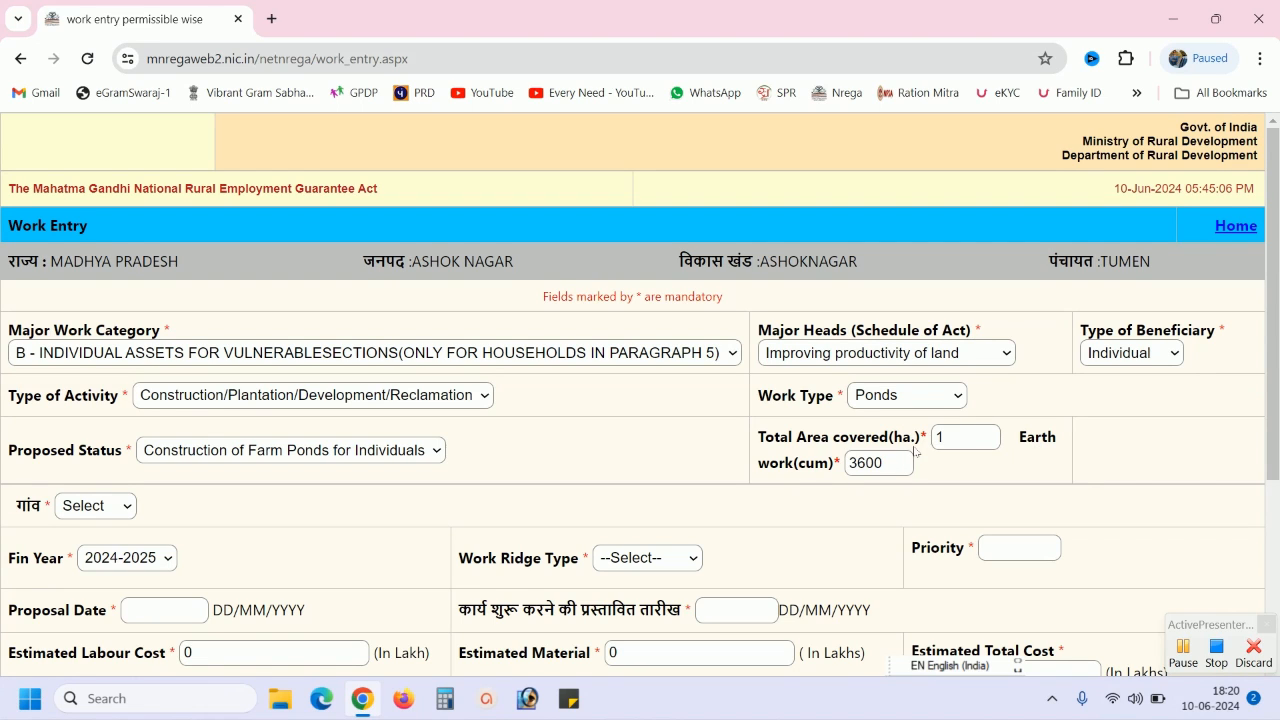
Step: Choose TUMEN as the village (गांव) and Middle ridge as the Work Ridge Type
{"action": "scroll", "coordinate": [129, 280], "scroll_direction": "down", "scroll_amount": 2}
{"action": "left_click", "coordinate": [88, 315]}
{"action": "left_click", "coordinate": [89, 360]}
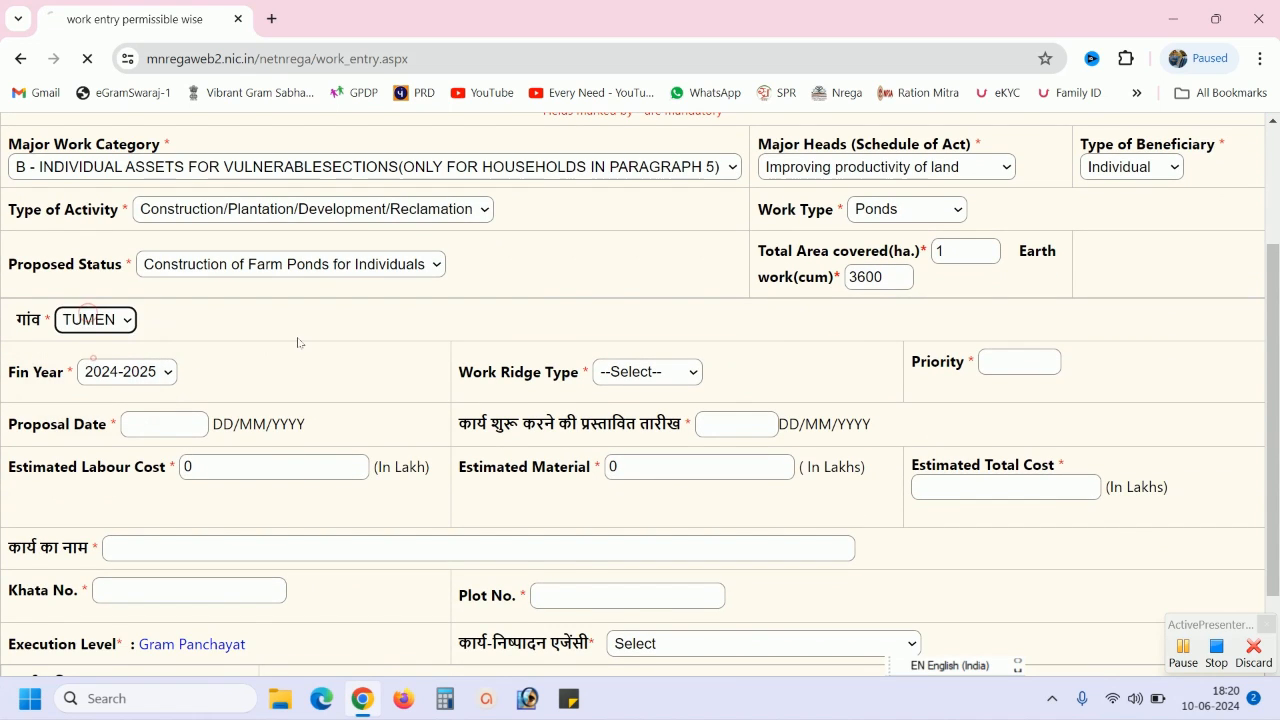
{"action": "scroll", "coordinate": [152, 344], "scroll_direction": "down", "scroll_amount": 3}
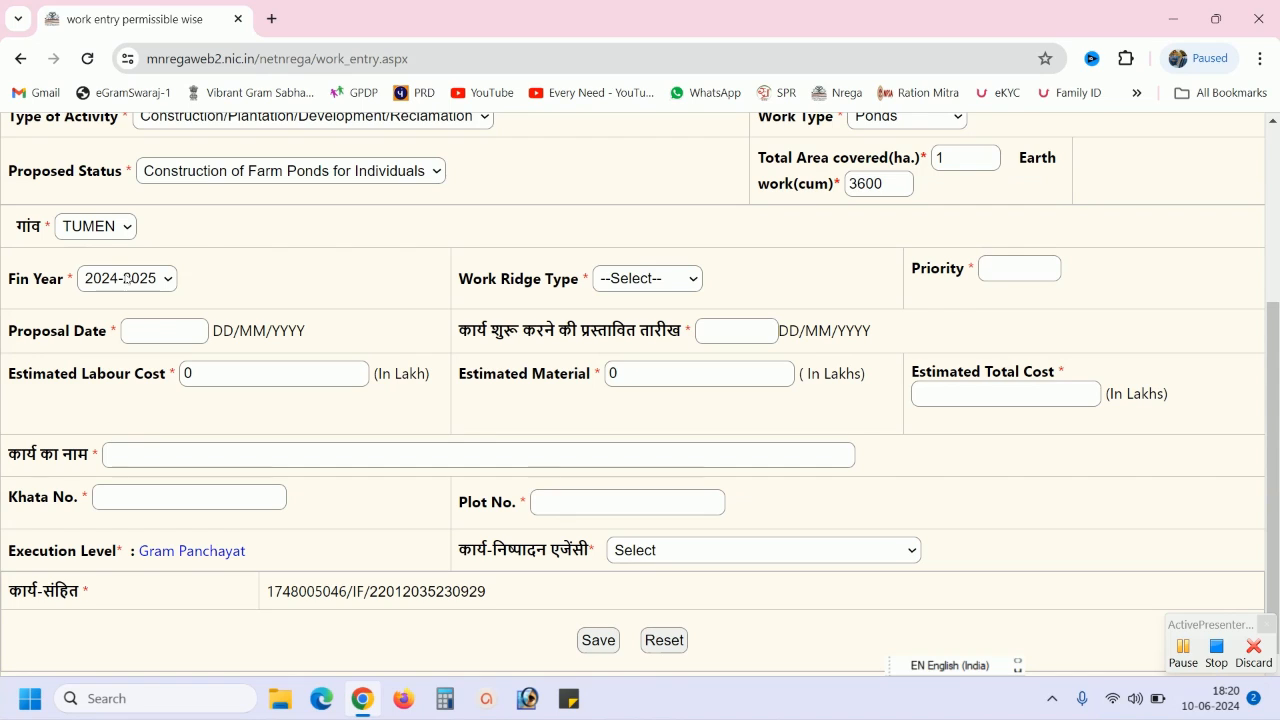
{"action": "left_click", "coordinate": [657, 280]}
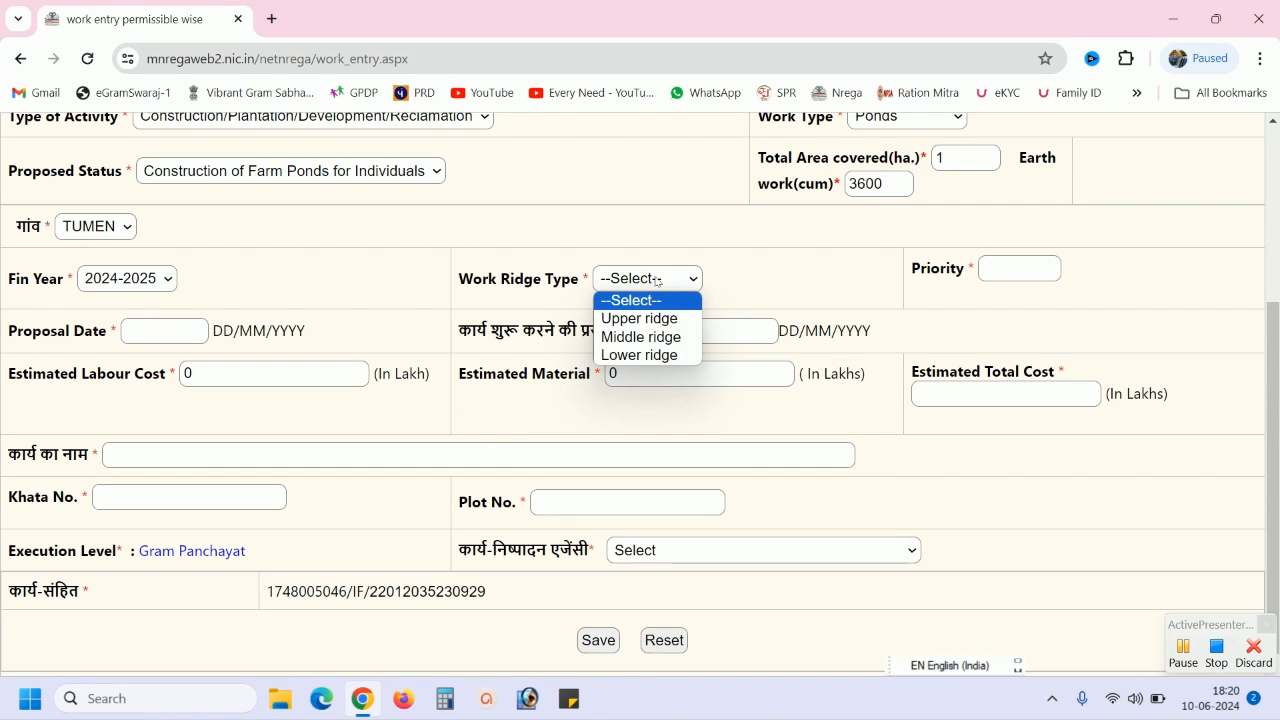
{"action": "left_click", "coordinate": [645, 337]}
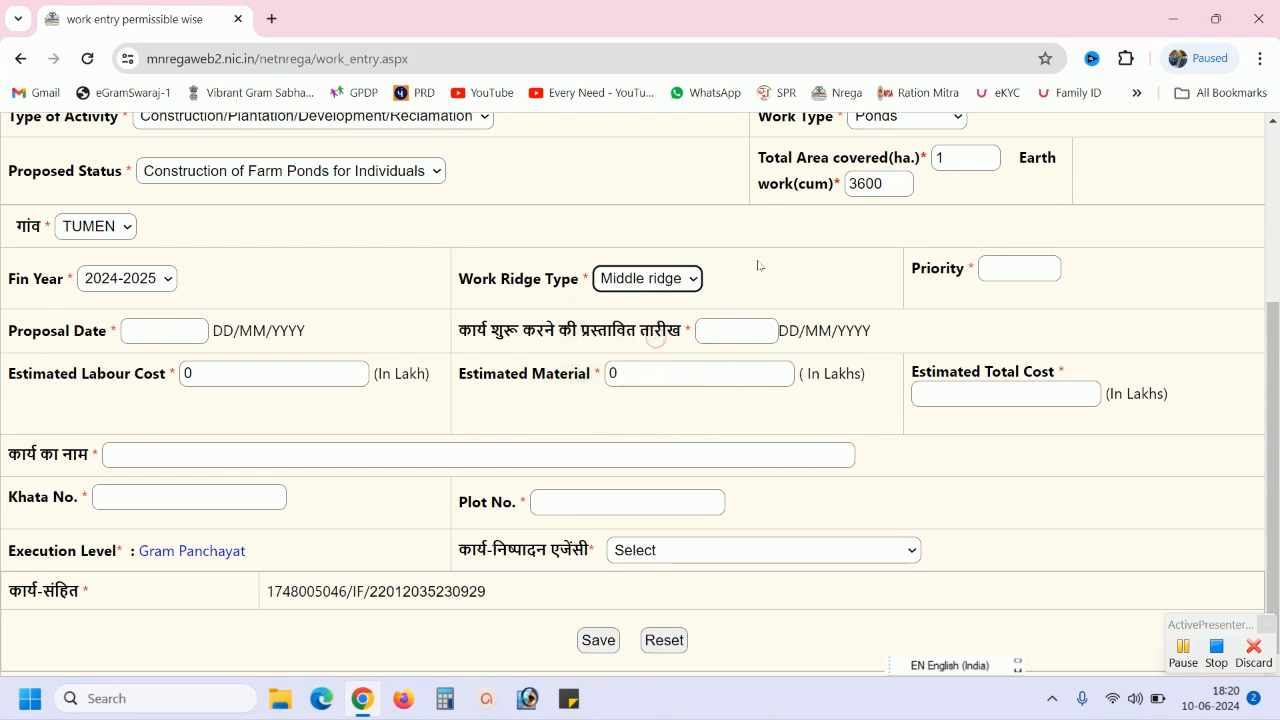
Step: Set Priority to 01, with proposal date 07/06/2024 and proposed work start date 11/06/2024
{"action": "left_click", "coordinate": [1038, 268]}
{"action": "type", "text": "01"}
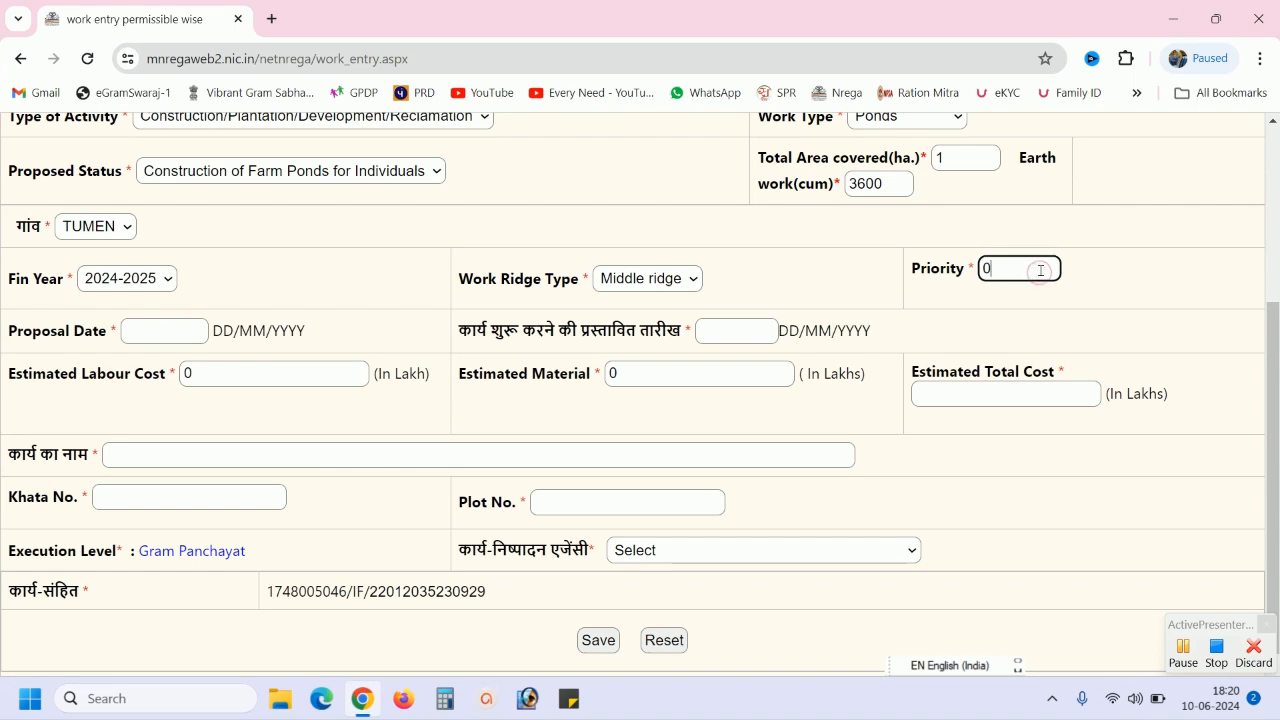
{"action": "left_click", "coordinate": [1157, 277]}
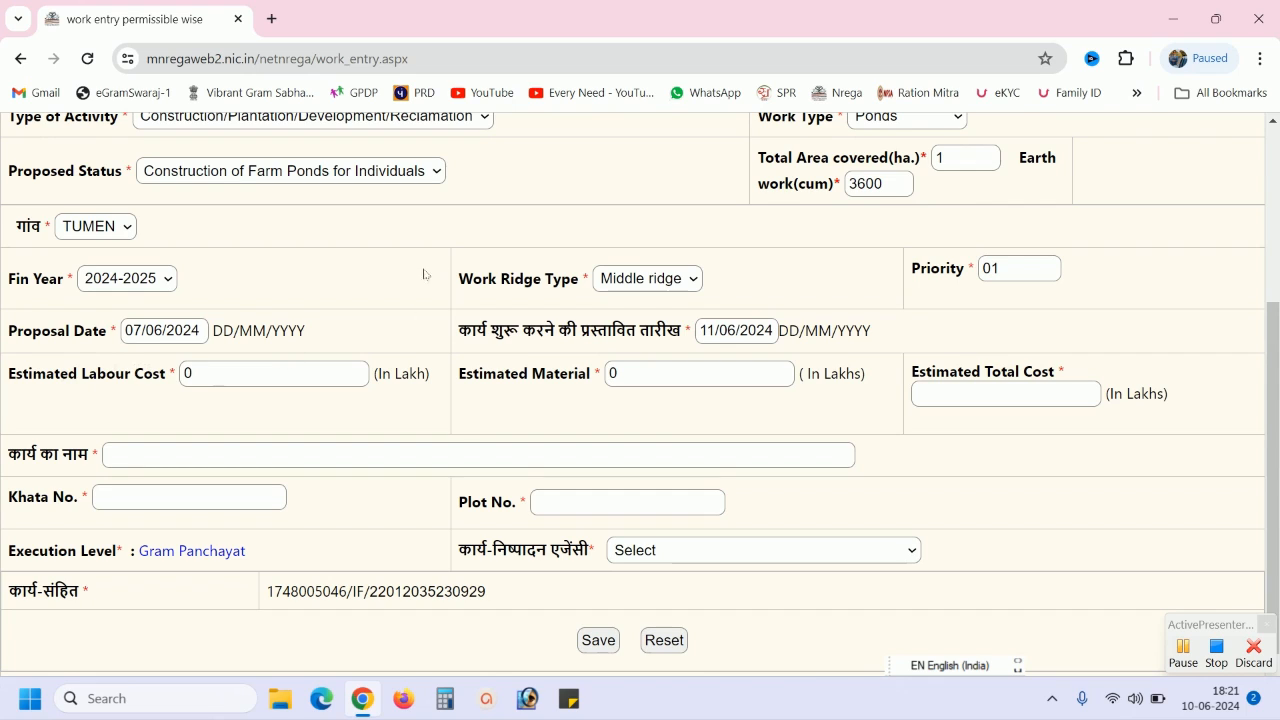
Step: Set Estimated Labour Cost to 3 lakh and Estimated Material to 0.50 lakh
{"action": "double_click", "coordinate": [199, 372]}
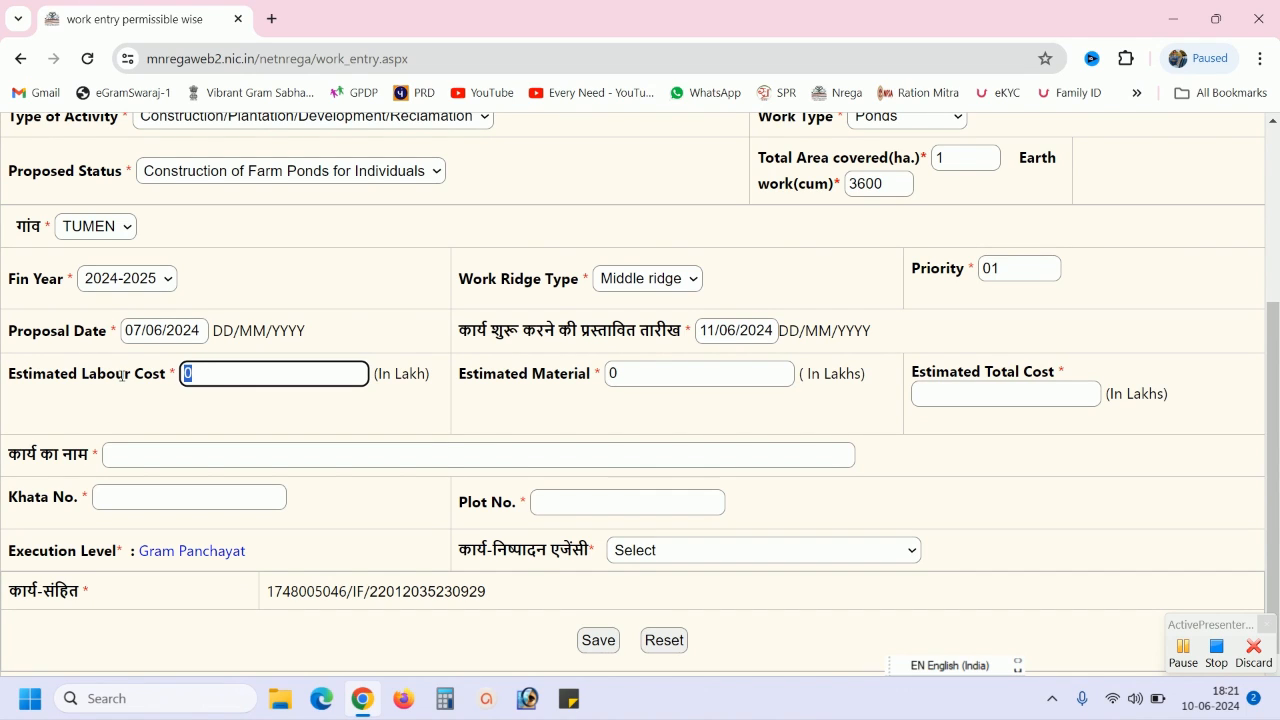
{"action": "type", "text": "3.5"}
{"action": "key", "text": "BackSpace"}
{"action": "key", "text": "BackSpace"}
{"action": "left_click", "coordinate": [368, 410]}
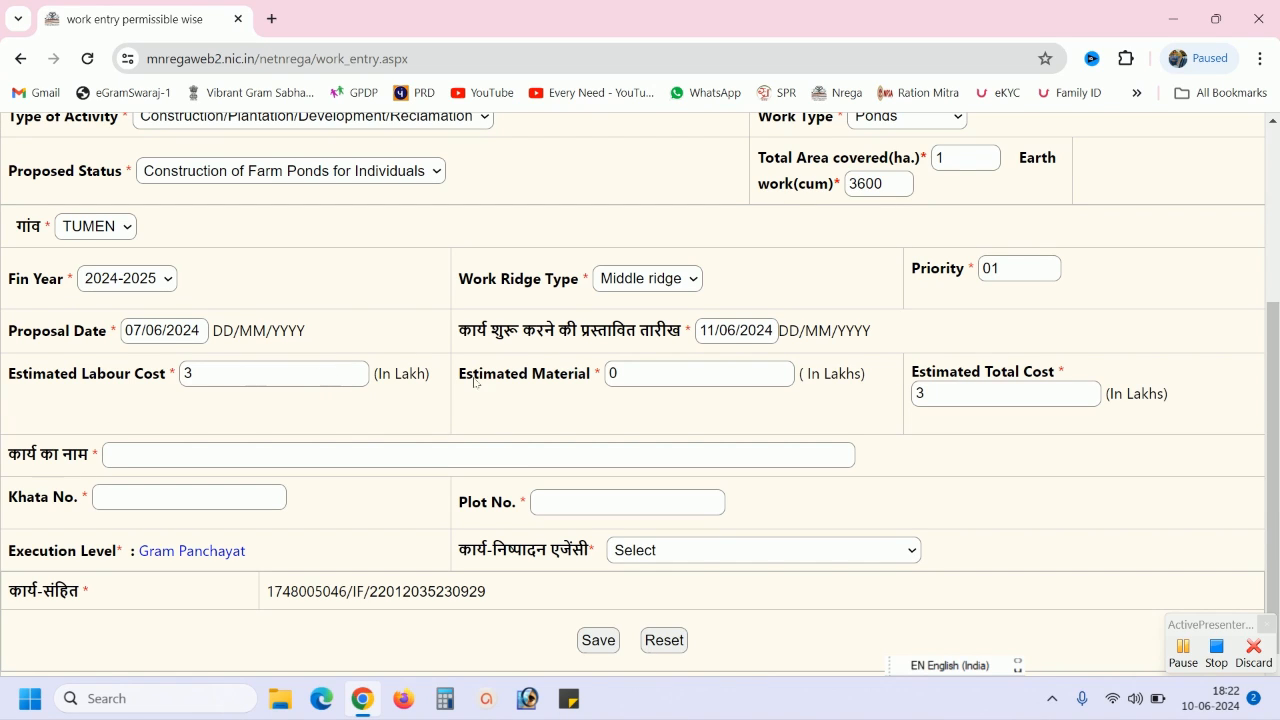
{"action": "left_click", "coordinate": [652, 372]}
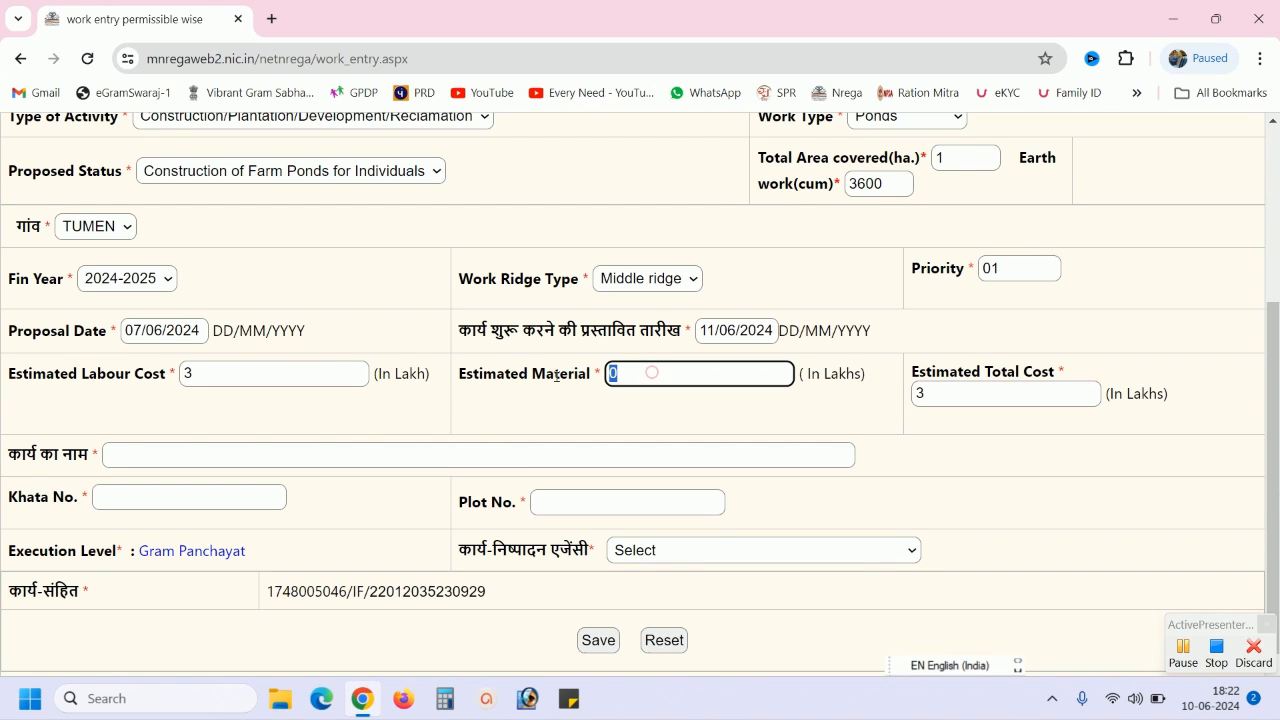
{"action": "type", "text": "0.50"}
{"action": "left_click", "coordinate": [658, 398]}
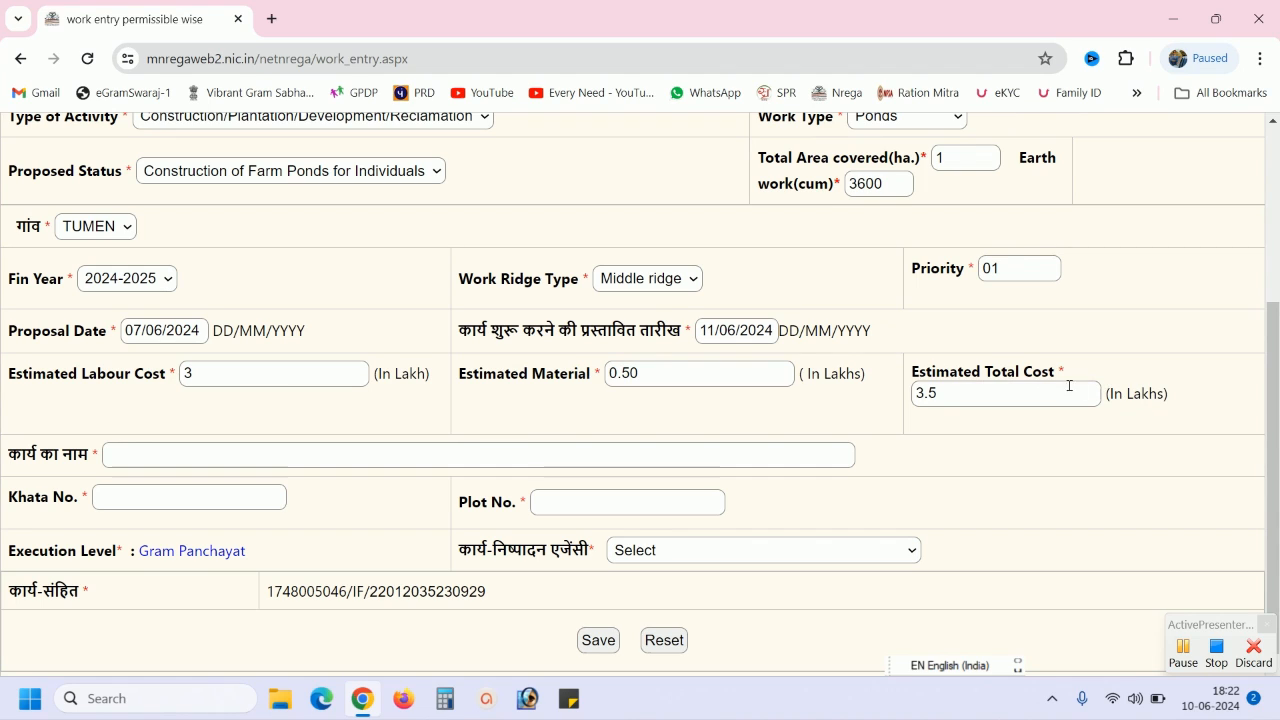
Step: Enter the farm pond work name, Khata No. and Plot No., set the executing agency to Gram Panchayat, and save the work
{"action": "scroll", "coordinate": [700, 415], "scroll_direction": "down", "scroll_amount": 1}
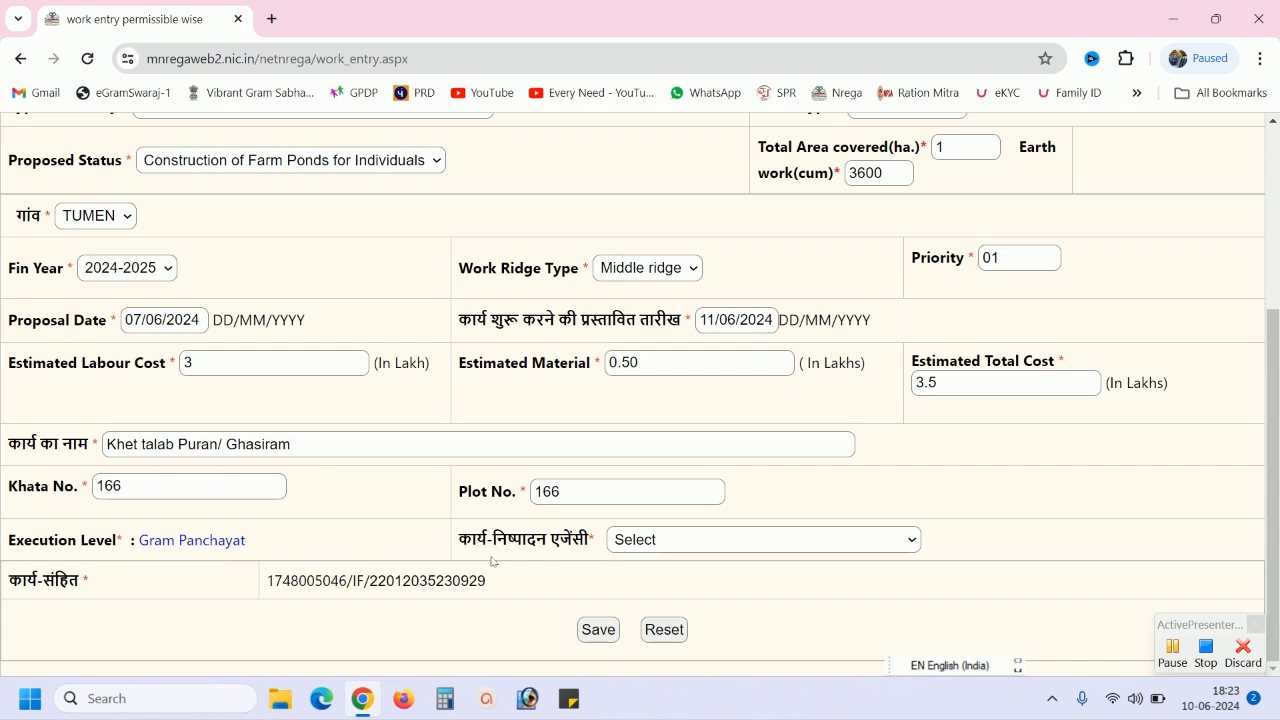
{"action": "left_click", "coordinate": [704, 548]}
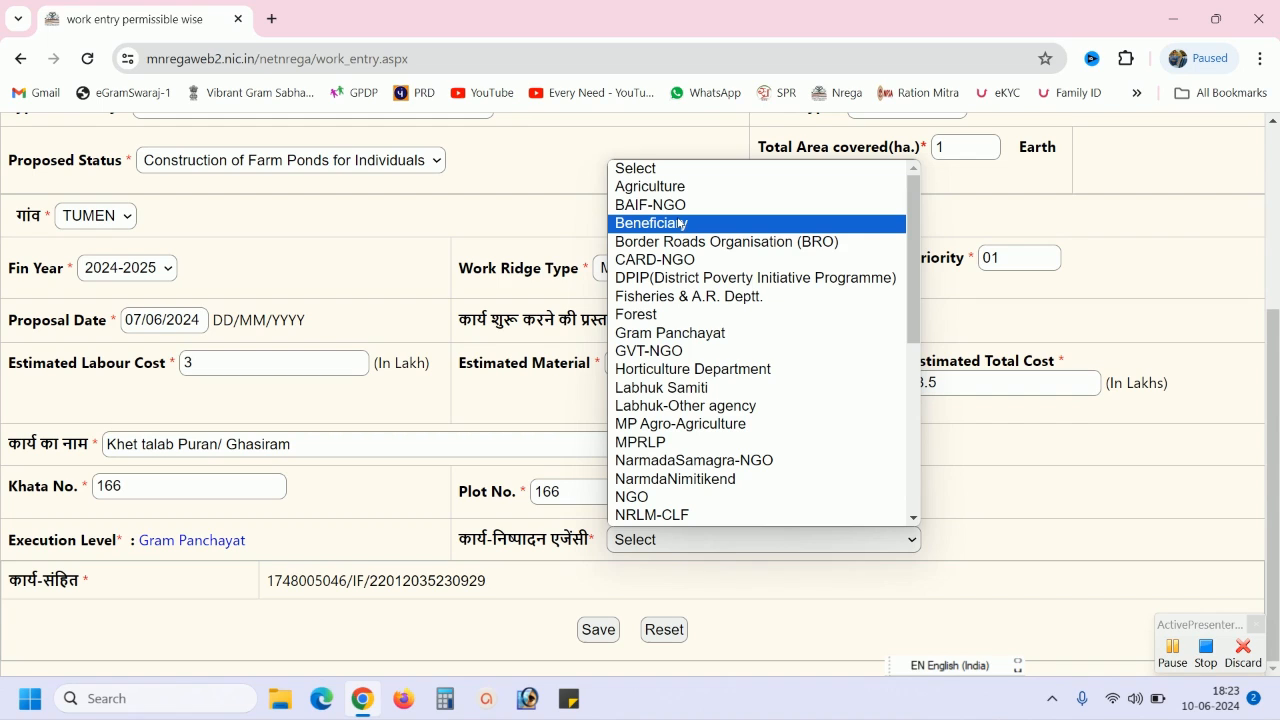
{"action": "left_click", "coordinate": [690, 332]}
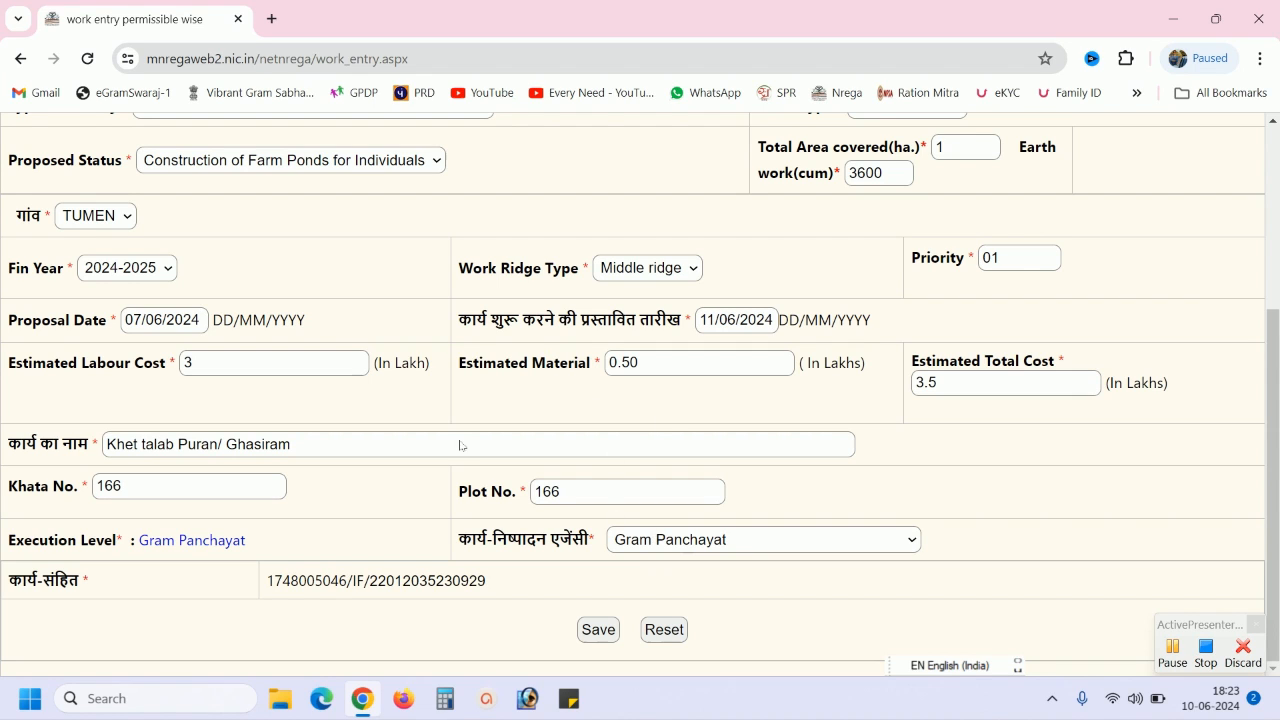
{"action": "left_click", "coordinate": [607, 628]}
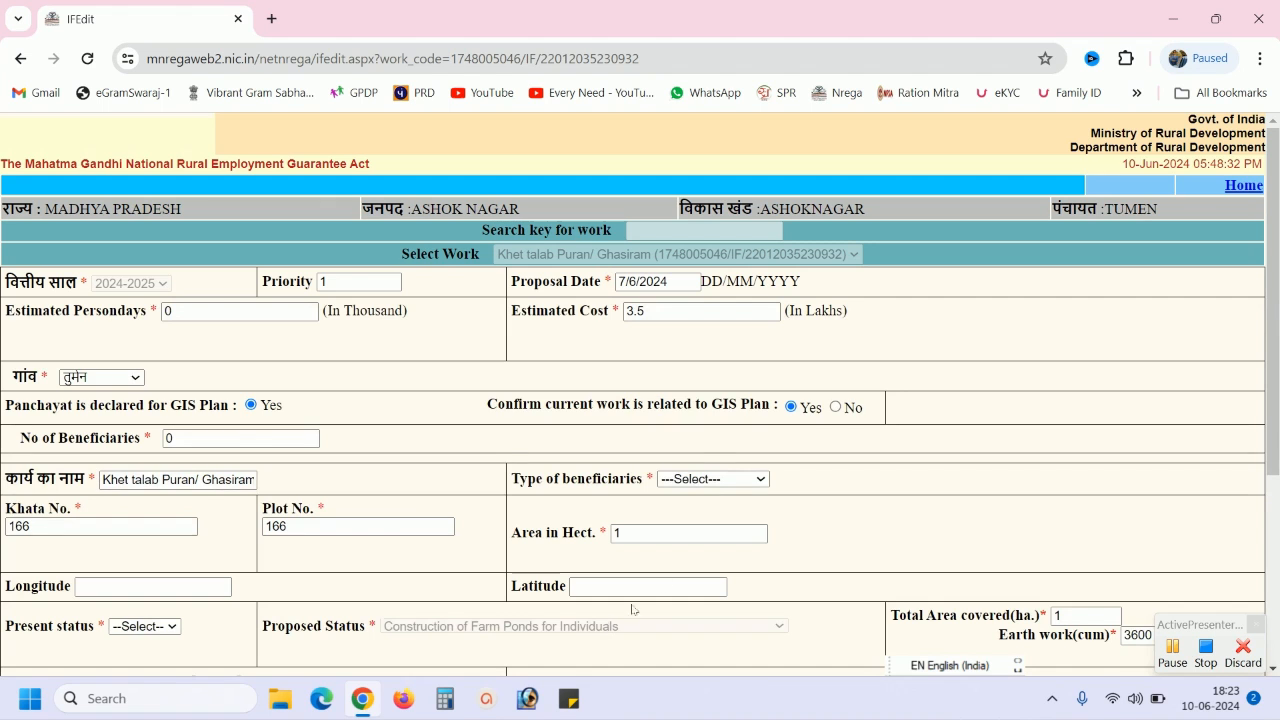
Step: Set Estimated Persondays to 1.2 thousand for the farm pond work
{"action": "scroll", "coordinate": [434, 334], "scroll_direction": "down", "scroll_amount": 3}
{"action": "scroll", "coordinate": [451, 349], "scroll_direction": "up", "scroll_amount": 3}
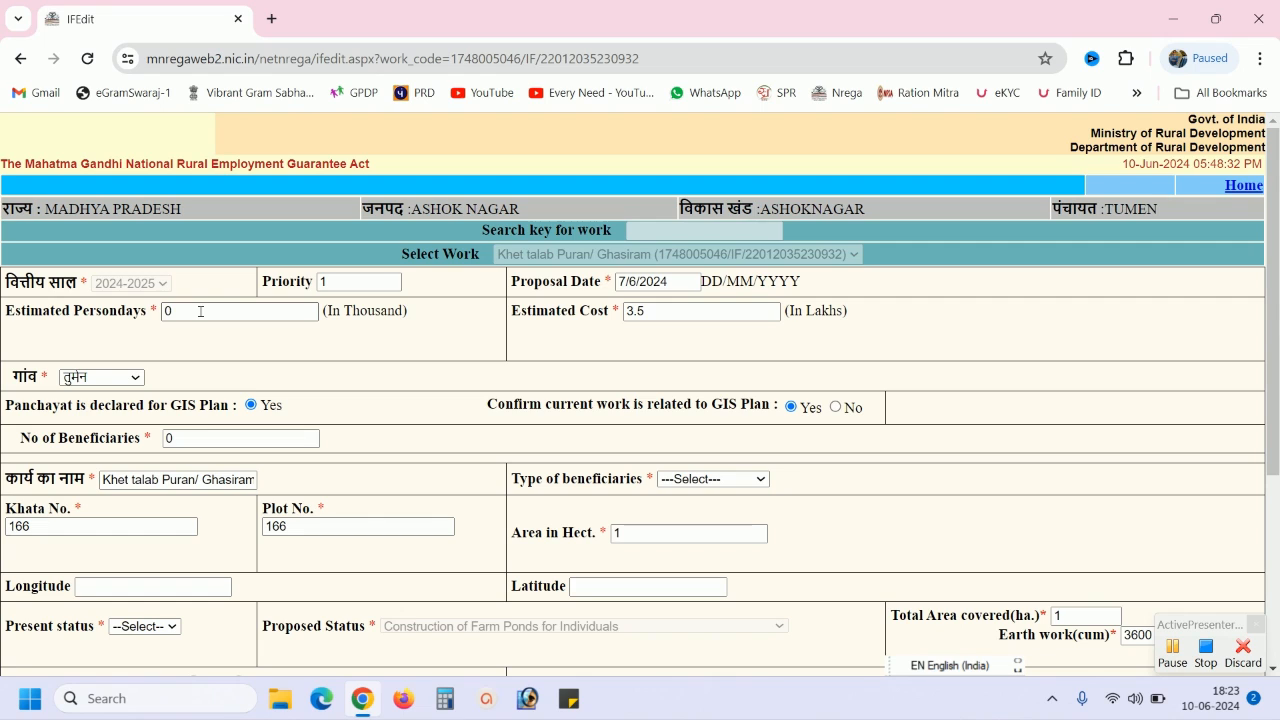
{"action": "double_click", "coordinate": [341, 312]}
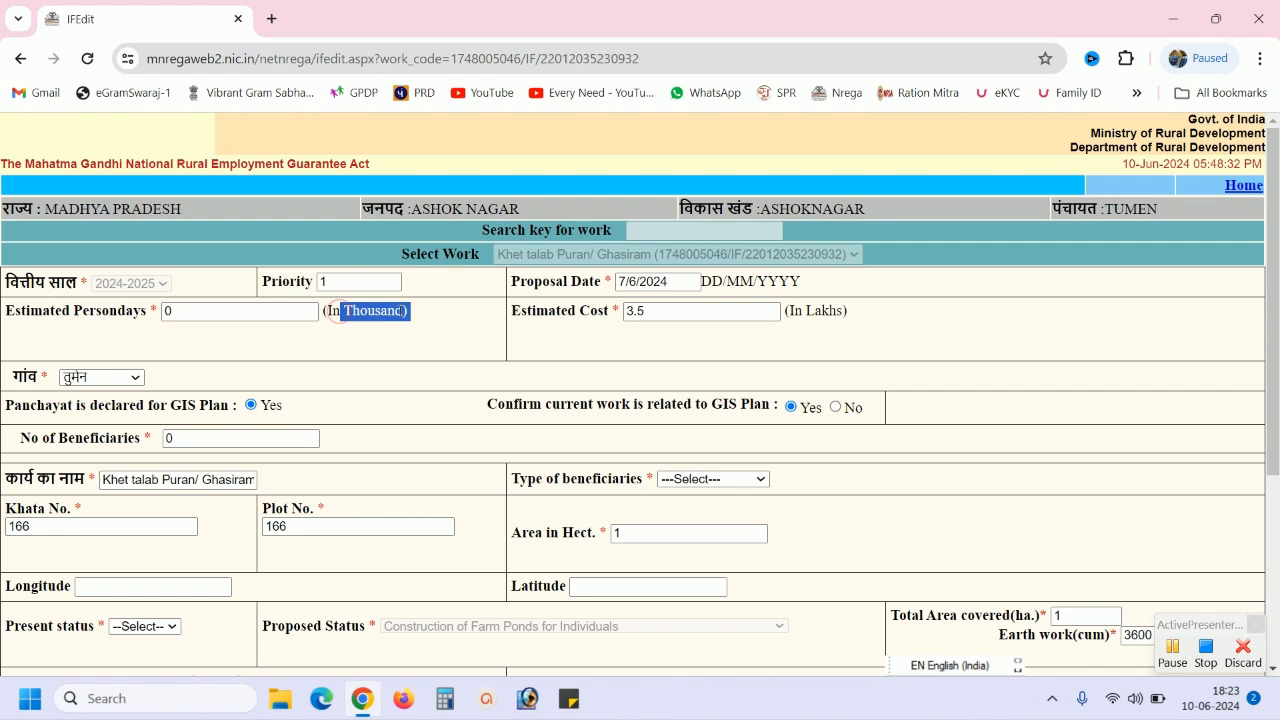
{"action": "left_click", "coordinate": [301, 308]}
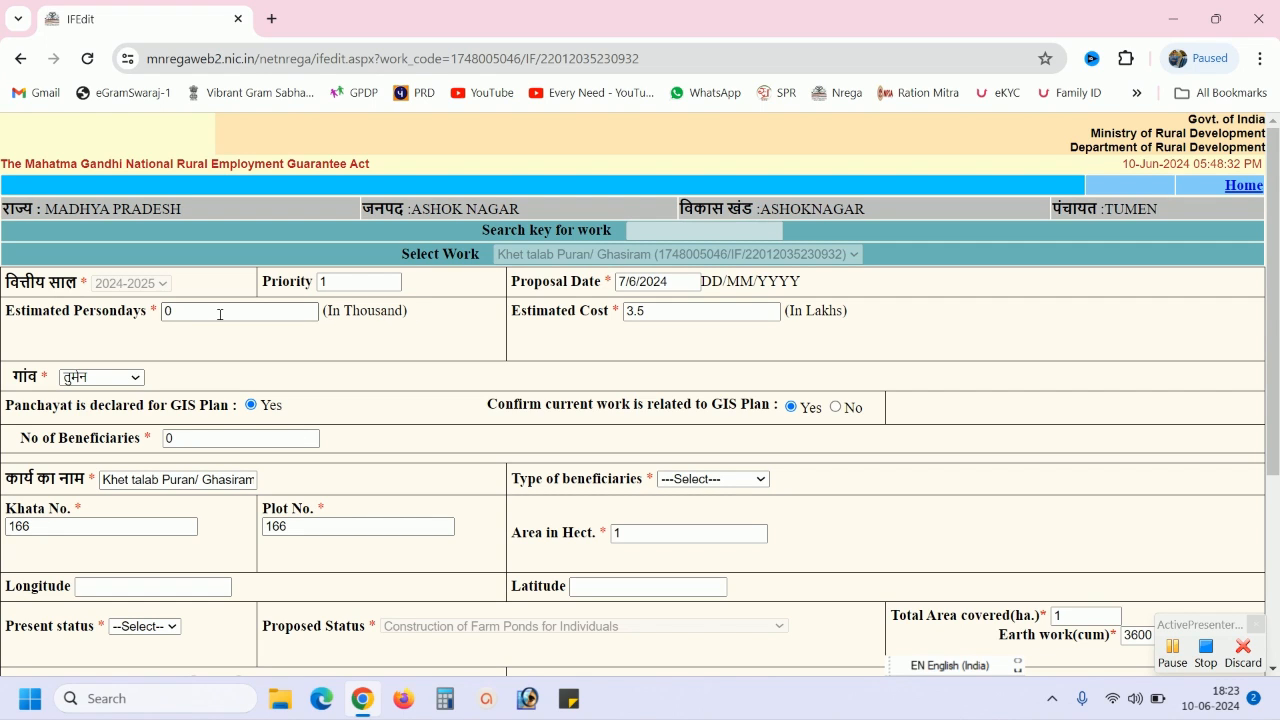
{"action": "key", "text": "BackSpace"}
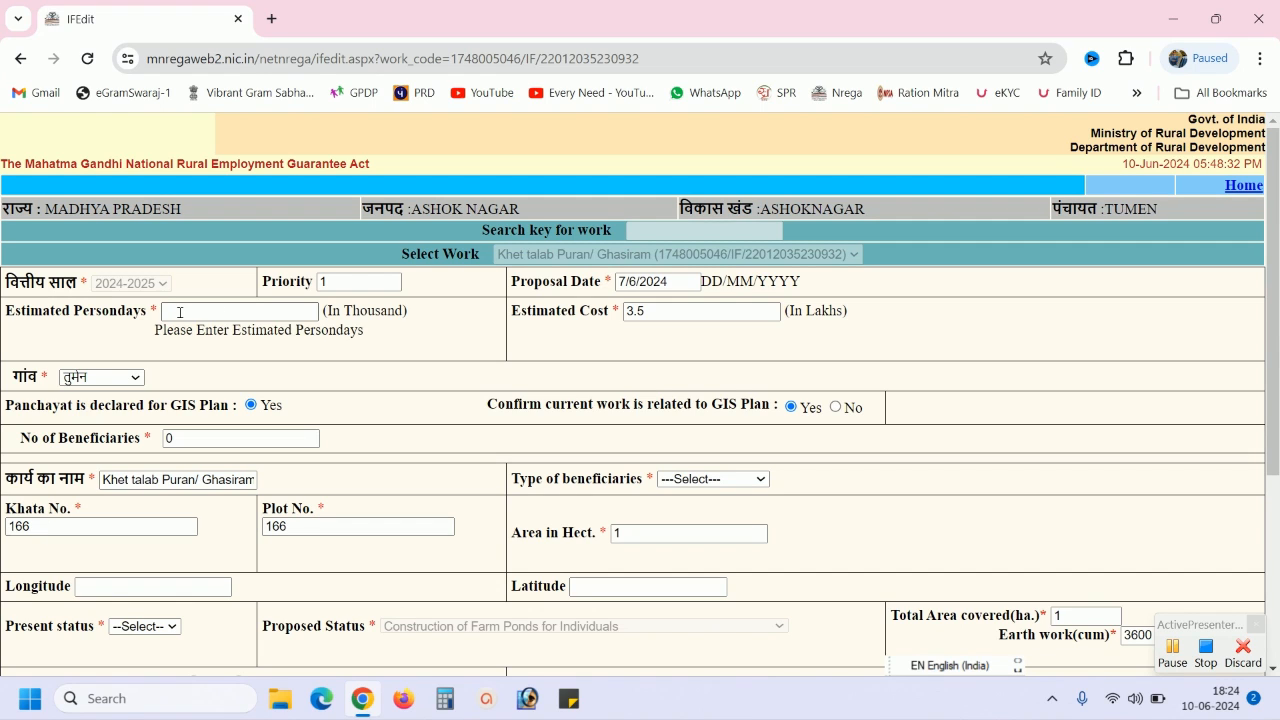
{"action": "left_click", "coordinate": [180, 312]}
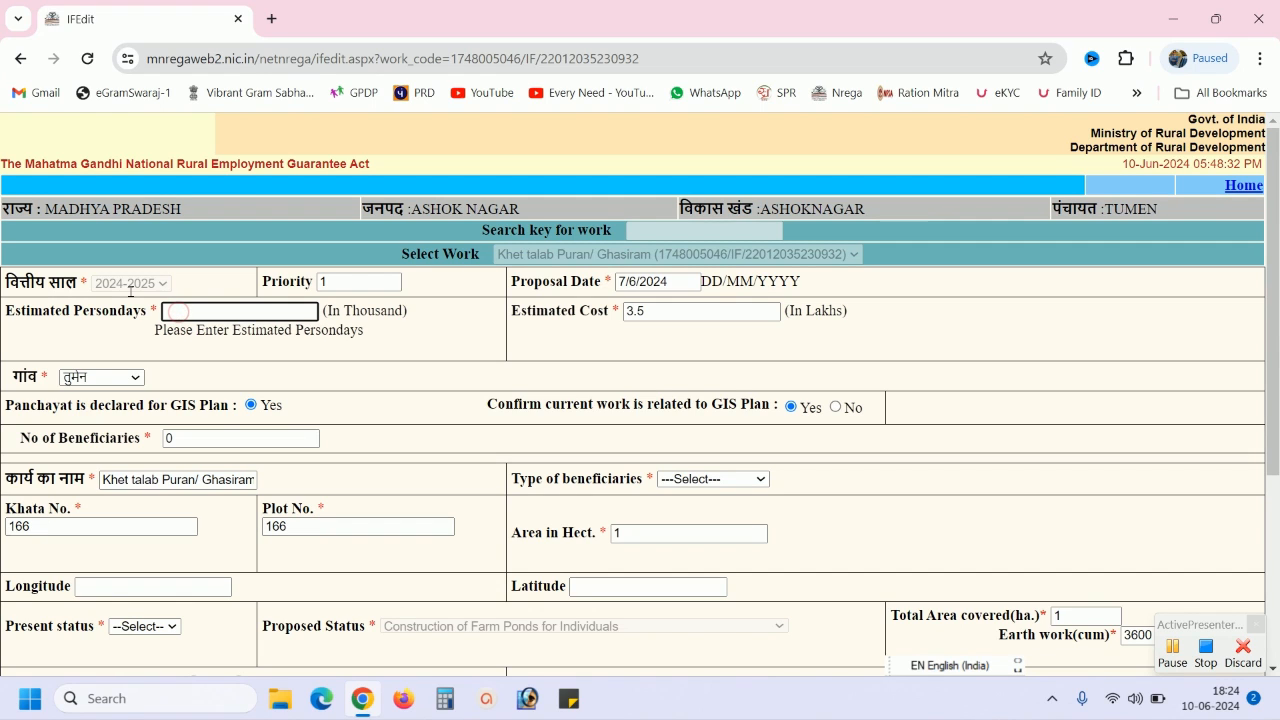
{"action": "type", "text": "1.2"}
{"action": "left_click", "coordinate": [443, 363]}
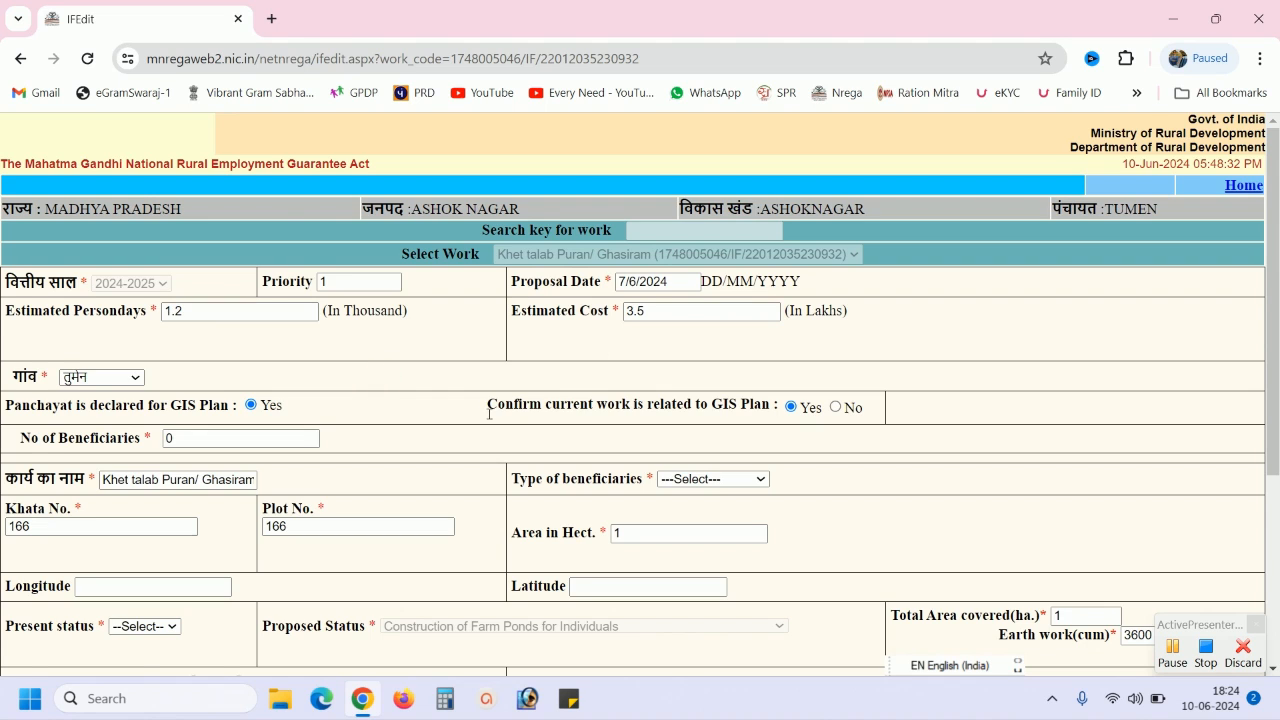
Step: Set No of Beneficiaries to 1 so that a job card row is added
{"action": "scroll", "coordinate": [246, 370], "scroll_direction": "down", "scroll_amount": 1}
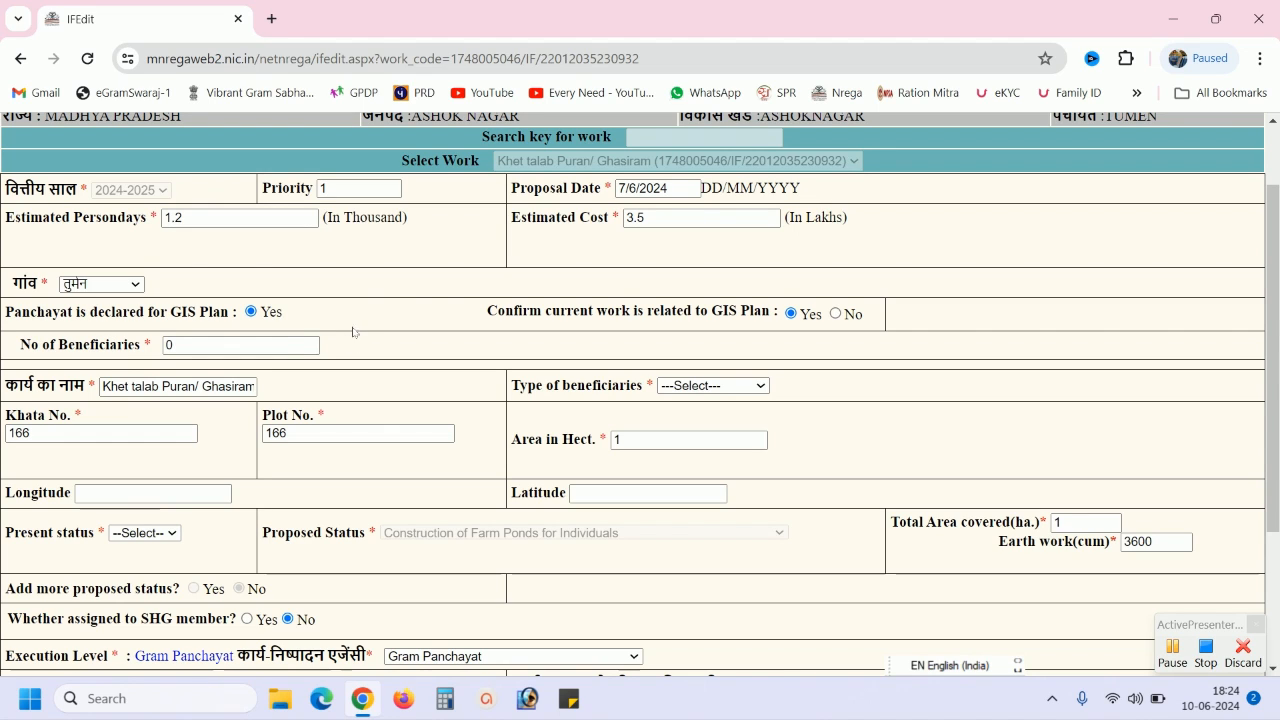
{"action": "left_click_drag", "start_coordinate": [201, 349], "coordinate": [116, 337]}
{"action": "type", "text": "1"}
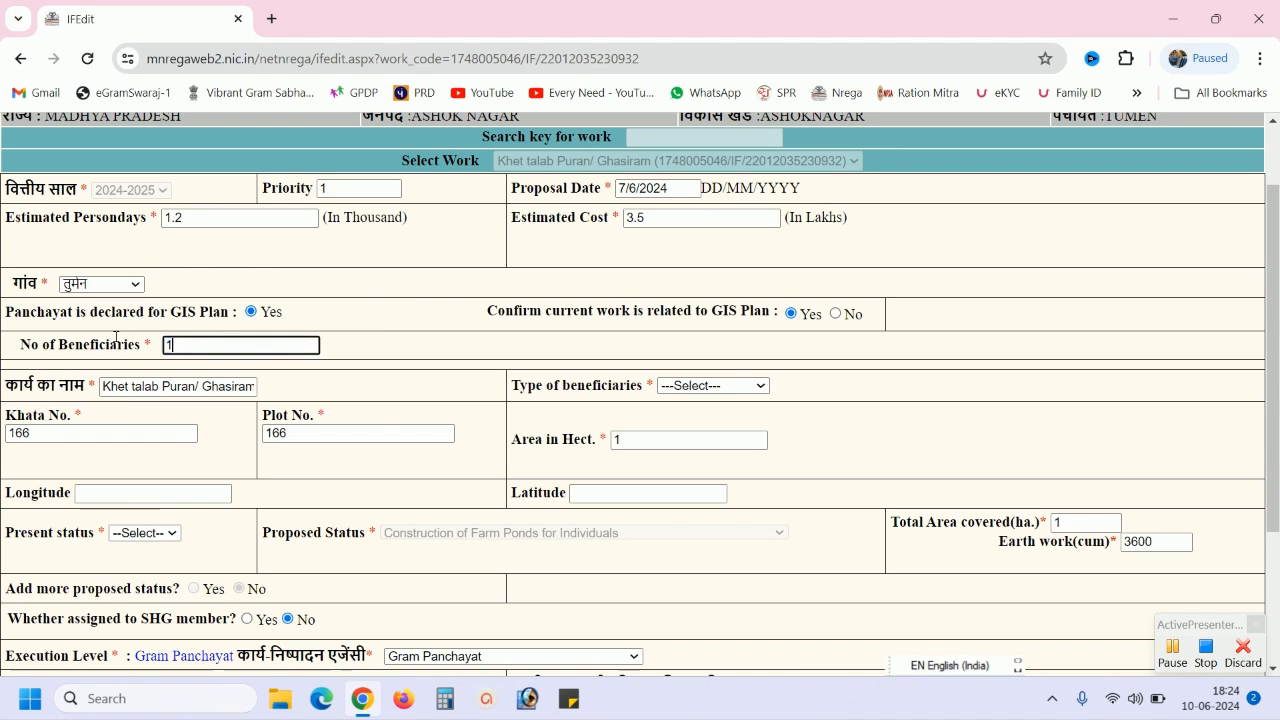
{"action": "left_click", "coordinate": [419, 289]}
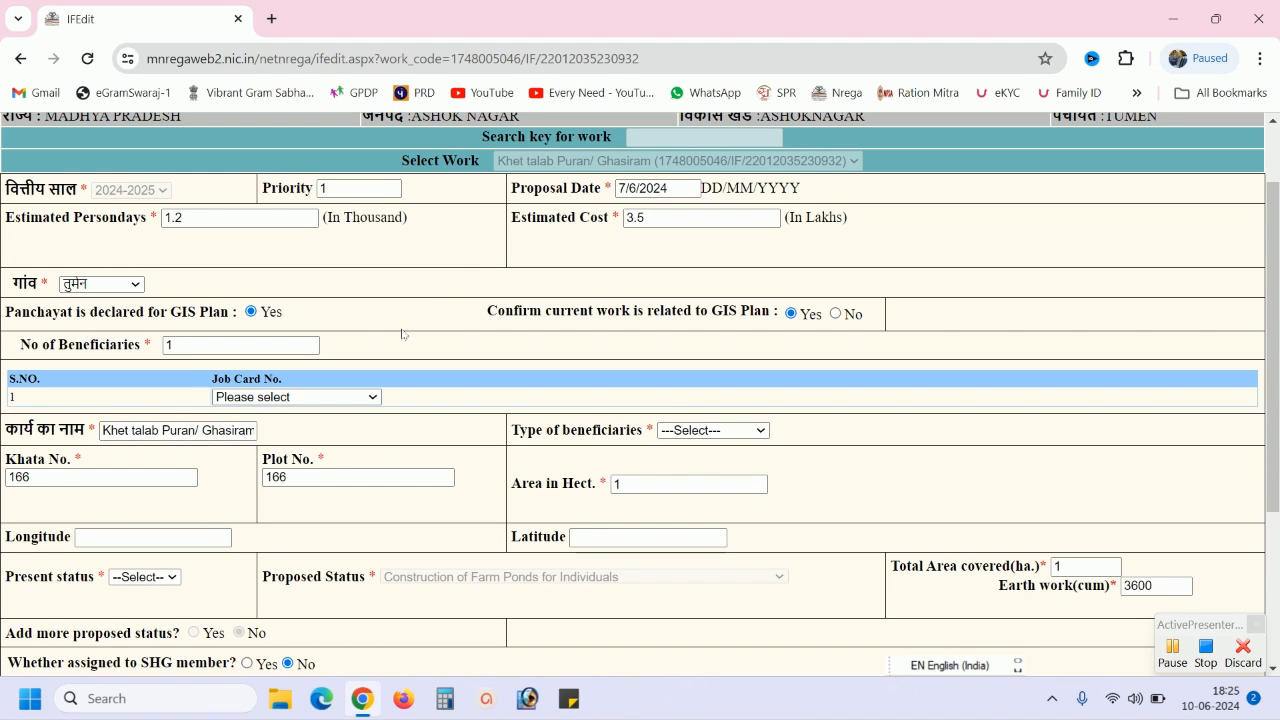
{"action": "left_click", "coordinate": [296, 397]}
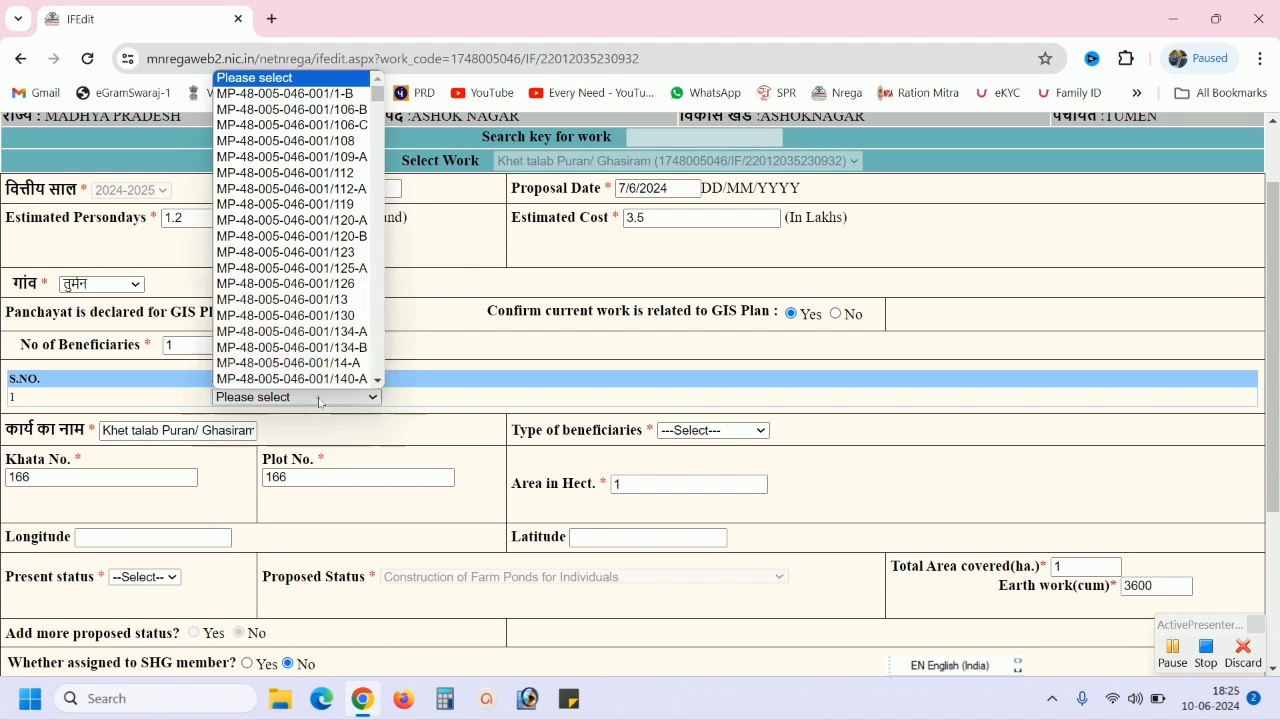
{"action": "scroll", "coordinate": [316, 252], "scroll_direction": "down", "scroll_amount": 5}
{"action": "scroll", "coordinate": [316, 252], "scroll_direction": "down", "scroll_amount": 10}
{"action": "scroll", "coordinate": [316, 252], "scroll_direction": "up", "scroll_amount": 9}
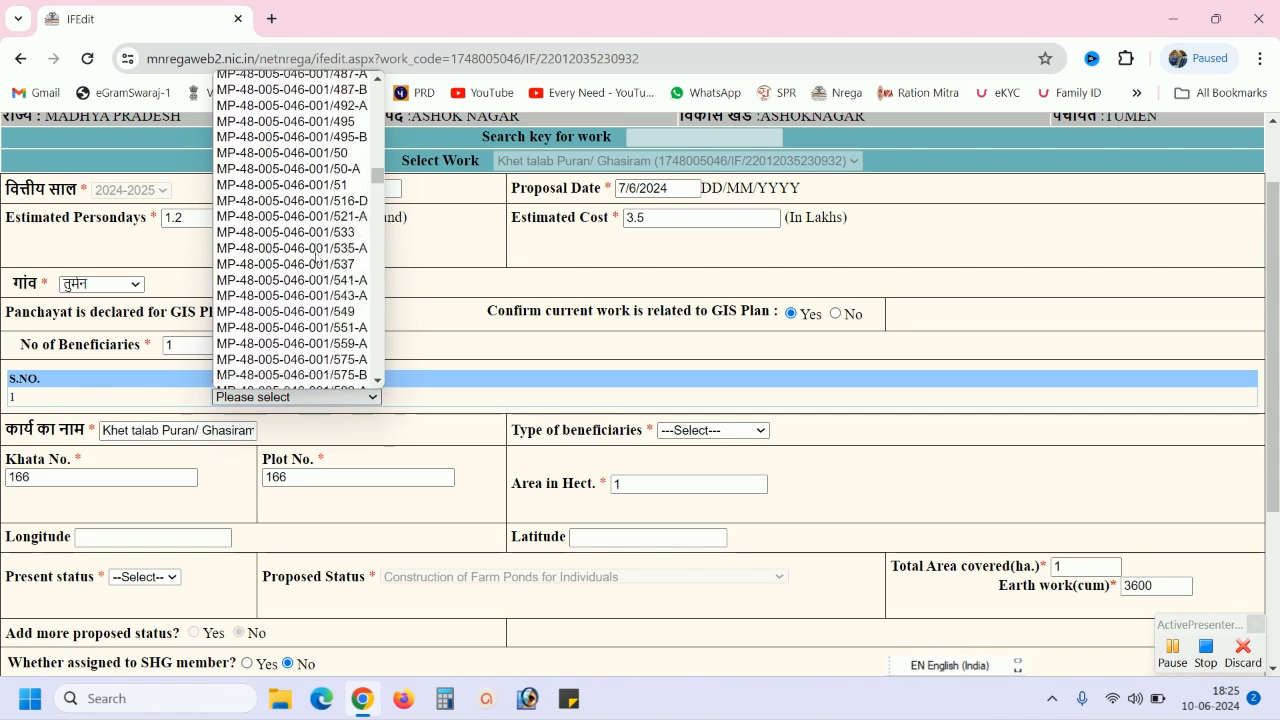
{"action": "left_click", "coordinate": [482, 325]}
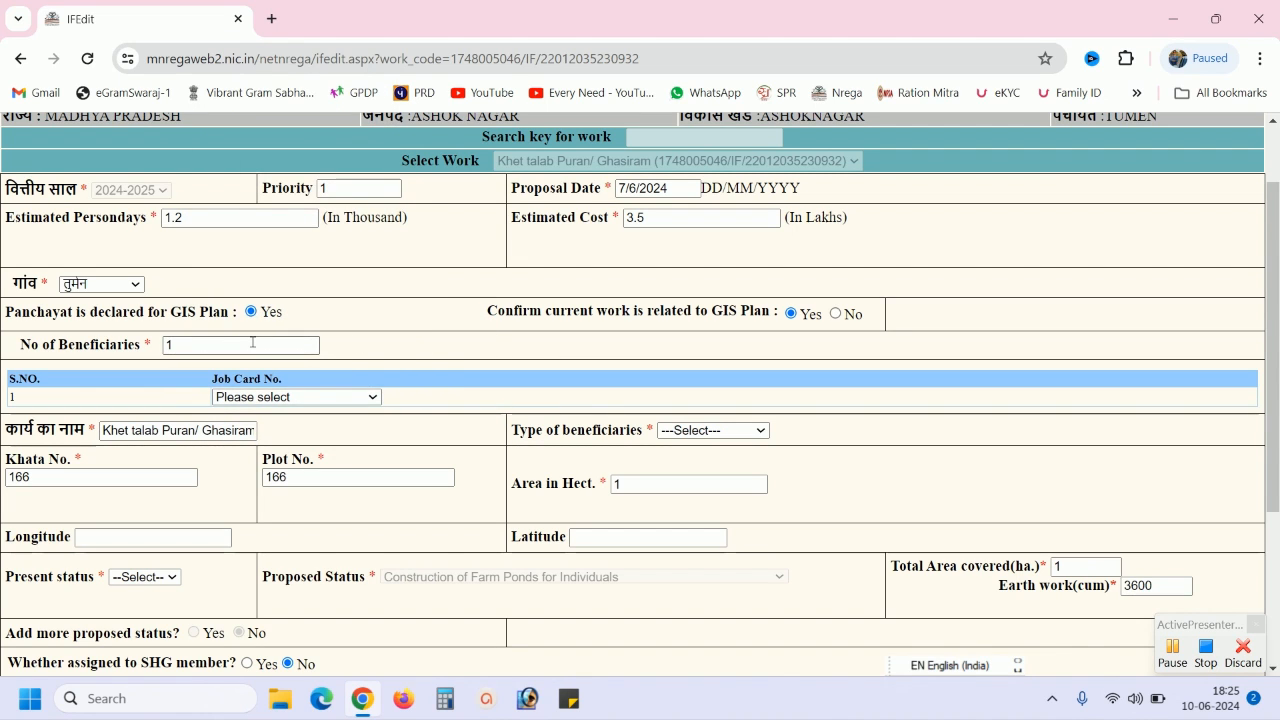
Step: Assign the first job card number in the list to the beneficiary row
{"action": "left_click", "coordinate": [330, 397]}
{"action": "scroll", "coordinate": [275, 237], "scroll_direction": "down", "scroll_amount": 1}
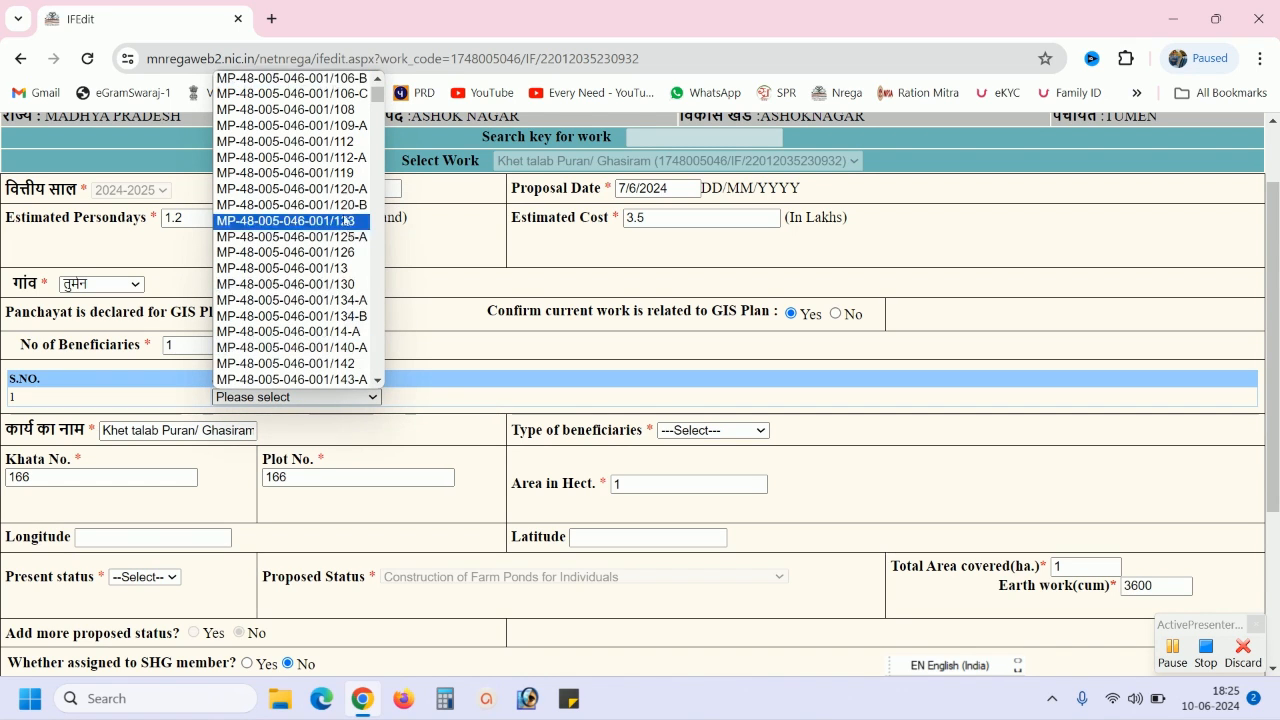
{"action": "scroll", "coordinate": [275, 237], "scroll_direction": "up", "scroll_amount": 5}
{"action": "left_click", "coordinate": [343, 88]}
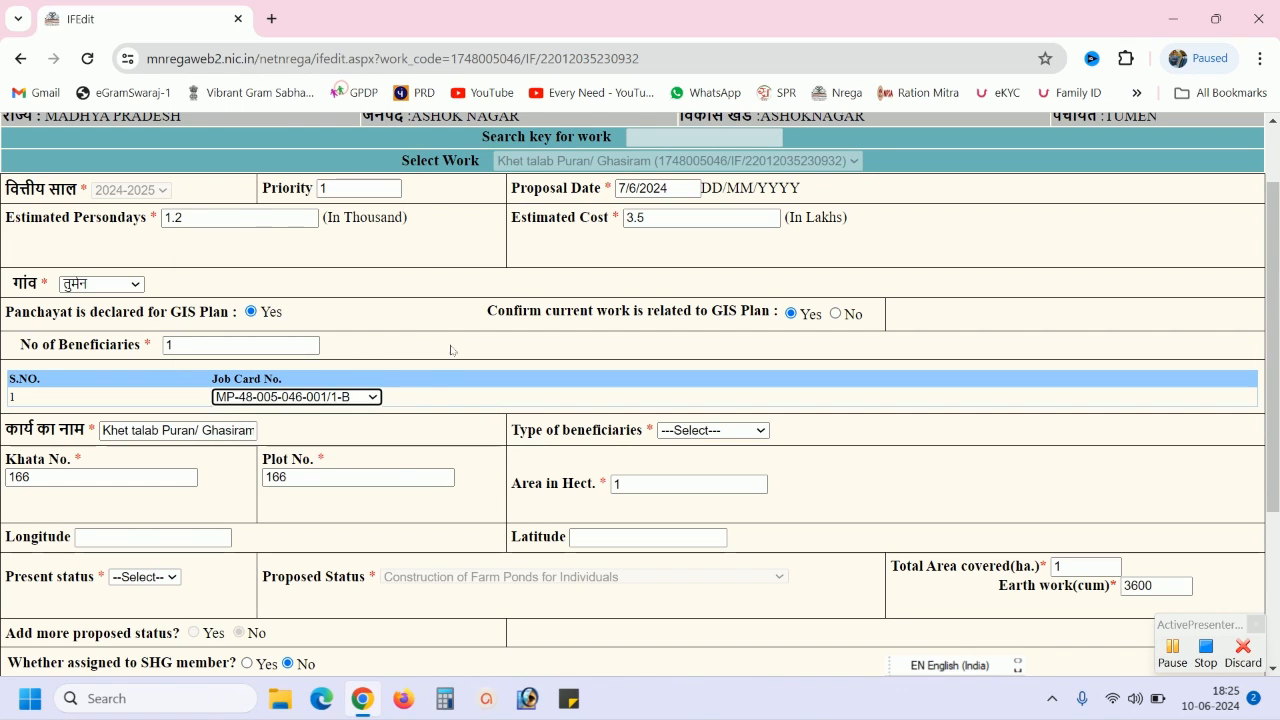
Step: Set Type of beneficiaries to Small Farmer and Present status to Not Exist
{"action": "scroll", "coordinate": [413, 449], "scroll_direction": "down", "scroll_amount": 1}
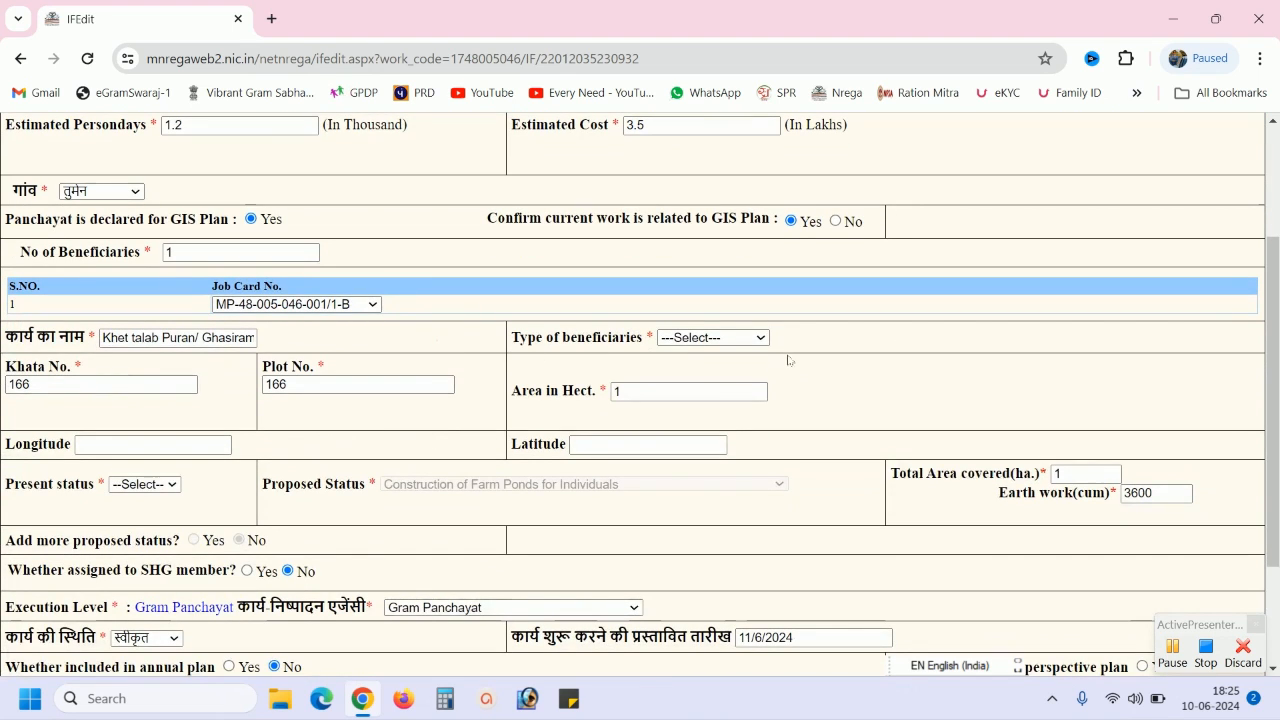
{"action": "left_click", "coordinate": [710, 337]}
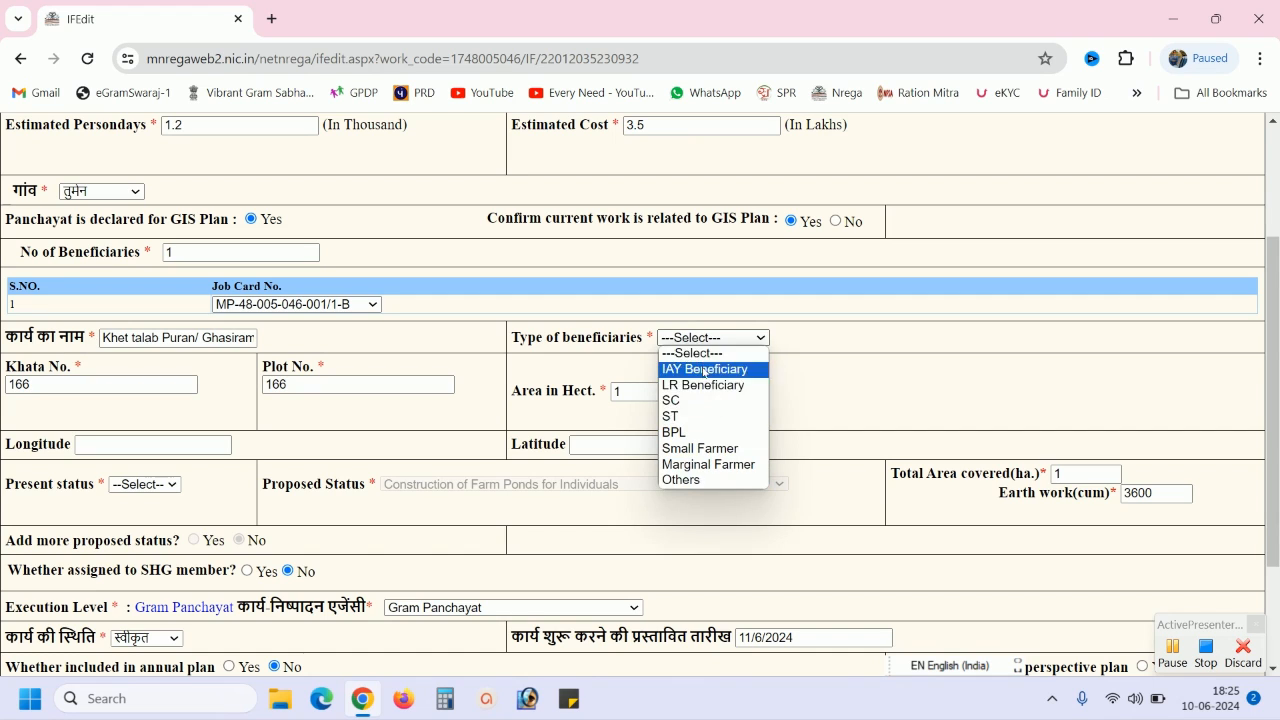
{"action": "left_click", "coordinate": [700, 450]}
{"action": "scroll", "coordinate": [914, 337], "scroll_direction": "down", "scroll_amount": 1}
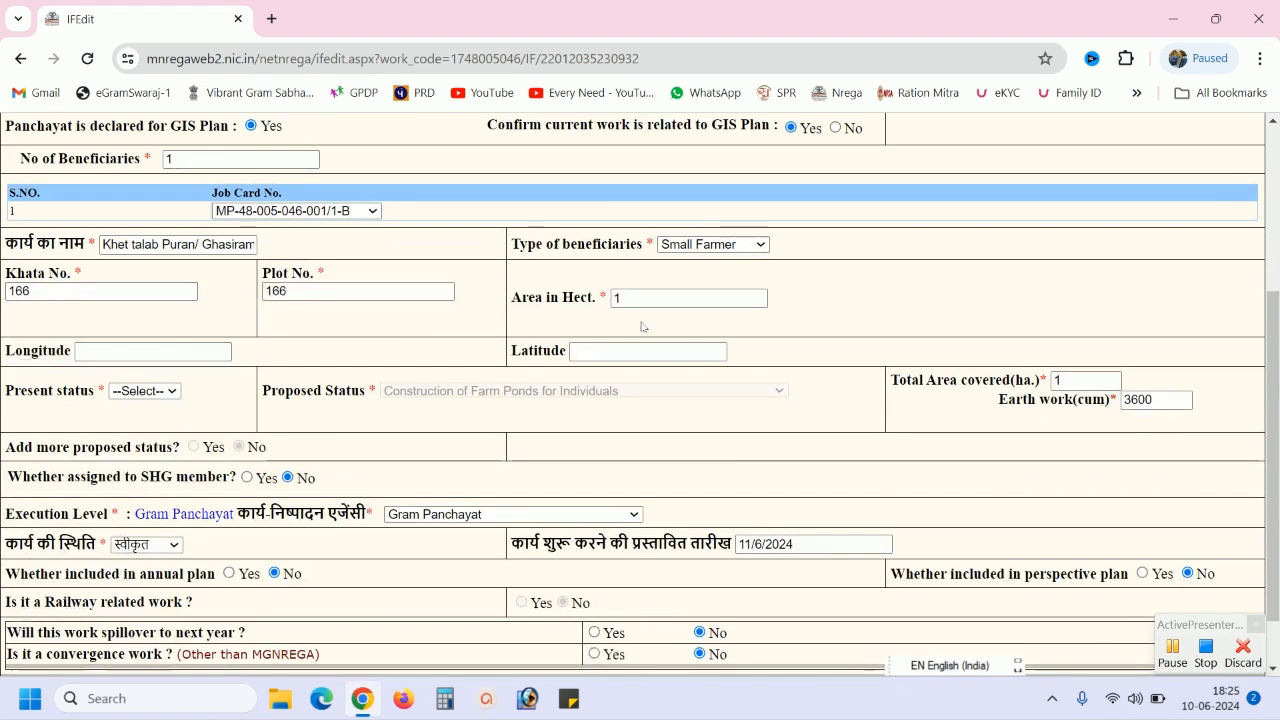
{"action": "scroll", "coordinate": [139, 346], "scroll_direction": "down", "scroll_amount": 1}
{"action": "left_click", "coordinate": [145, 323]}
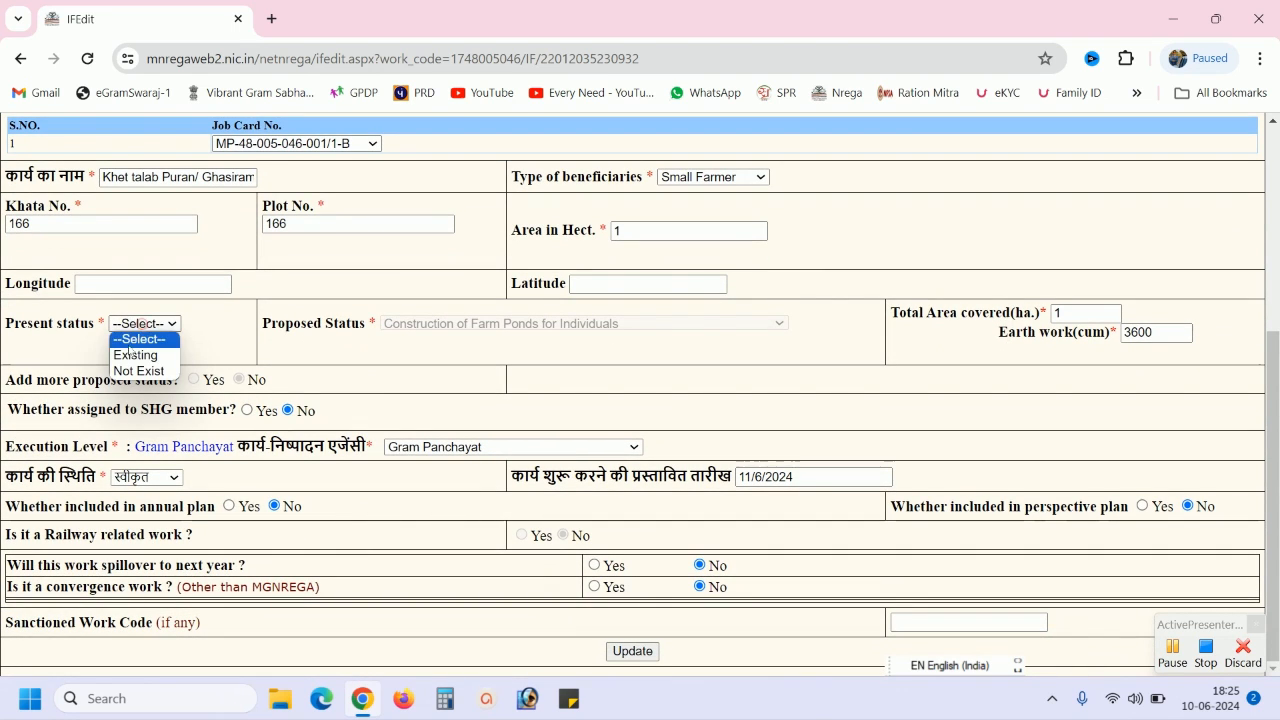
{"action": "left_click", "coordinate": [140, 371]}
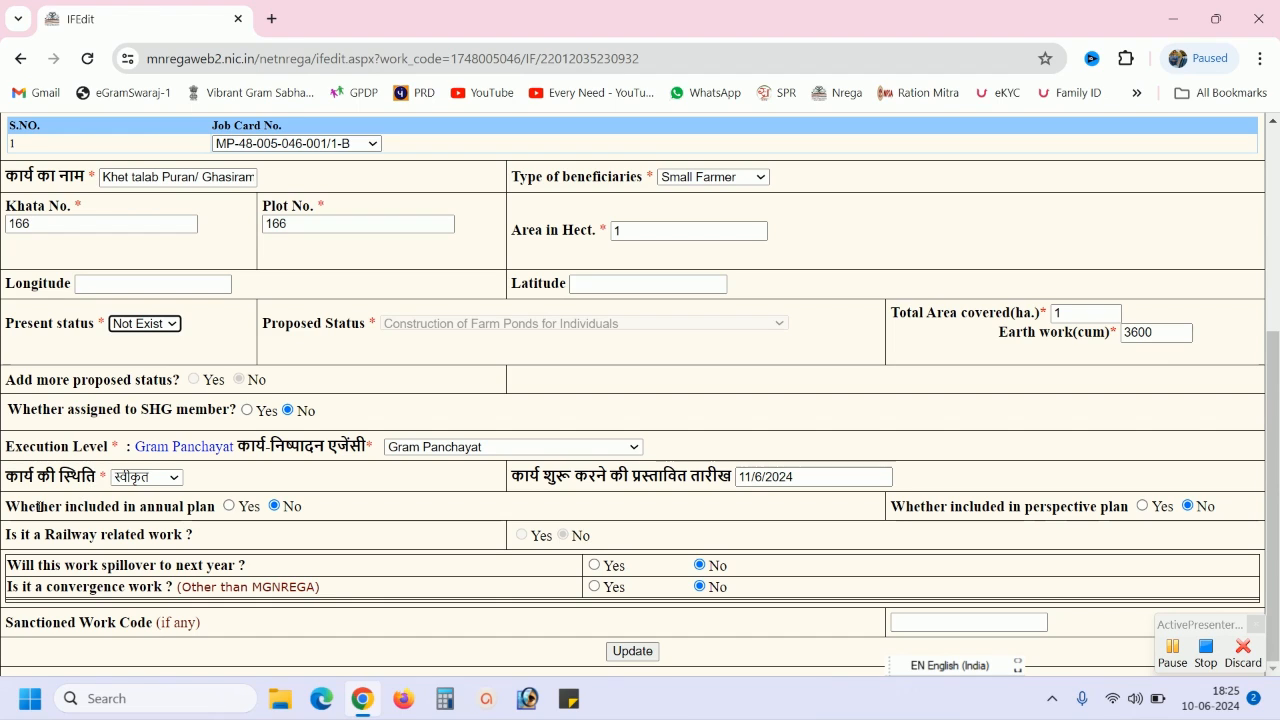
Step: Mark the work as included in the annual plan and submit the updated work details
{"action": "left_click", "coordinate": [222, 506]}
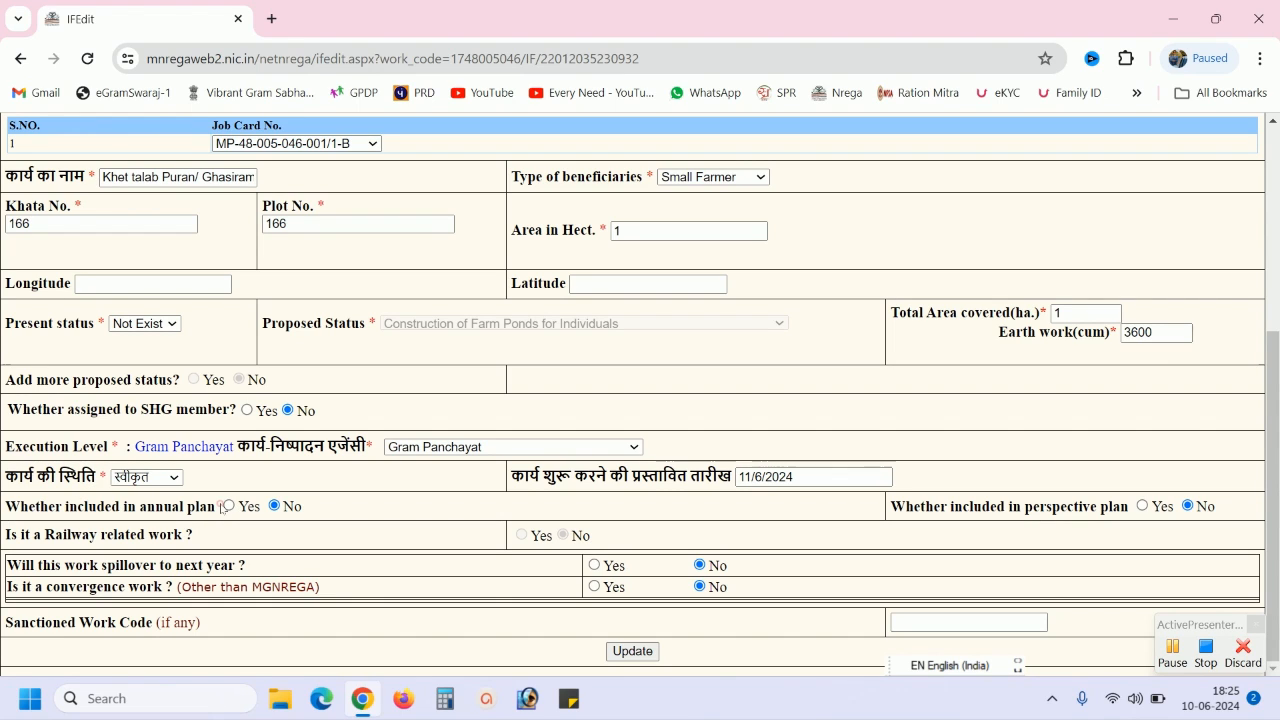
{"action": "left_click", "coordinate": [229, 506]}
{"action": "left_click", "coordinate": [636, 652]}
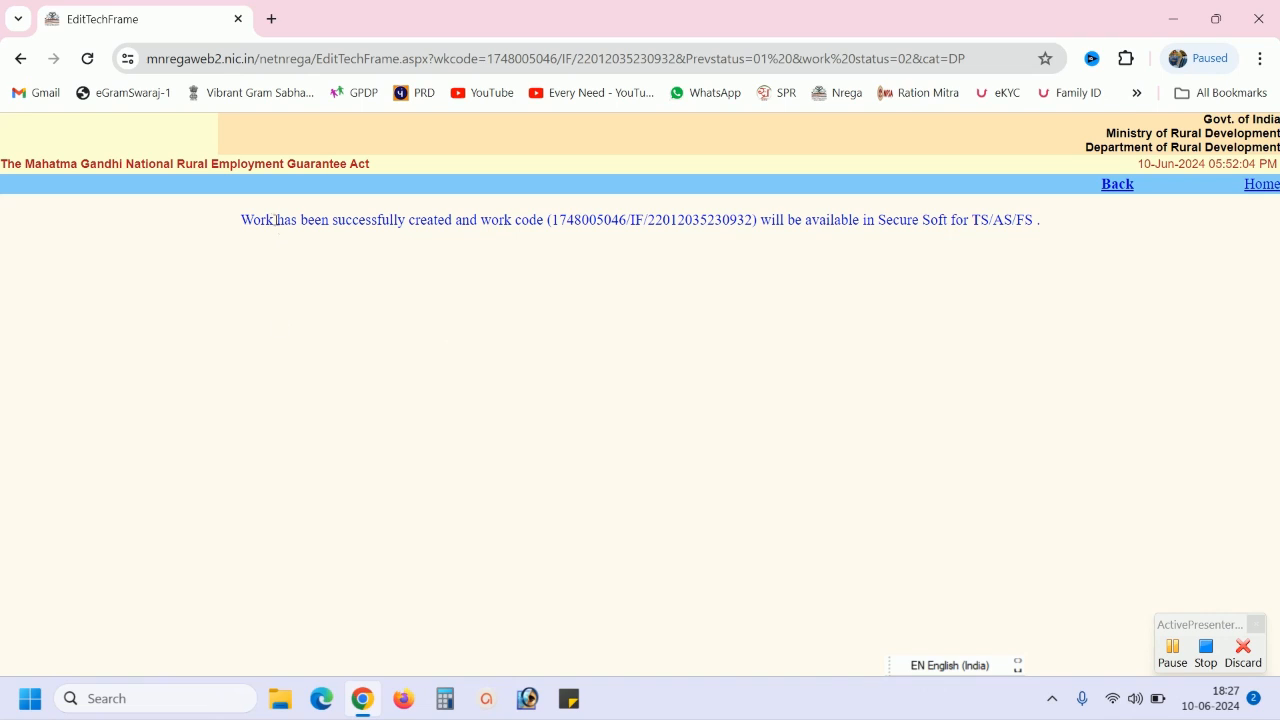
Step: Examine the confirmation message for the work code and where the work proceeds for TS/AS/FS
{"action": "left_click_drag", "start_coordinate": [276, 219], "coordinate": [757, 219]}
{"action": "left_click", "coordinate": [523, 217]}
{"action": "left_click", "coordinate": [521, 215]}
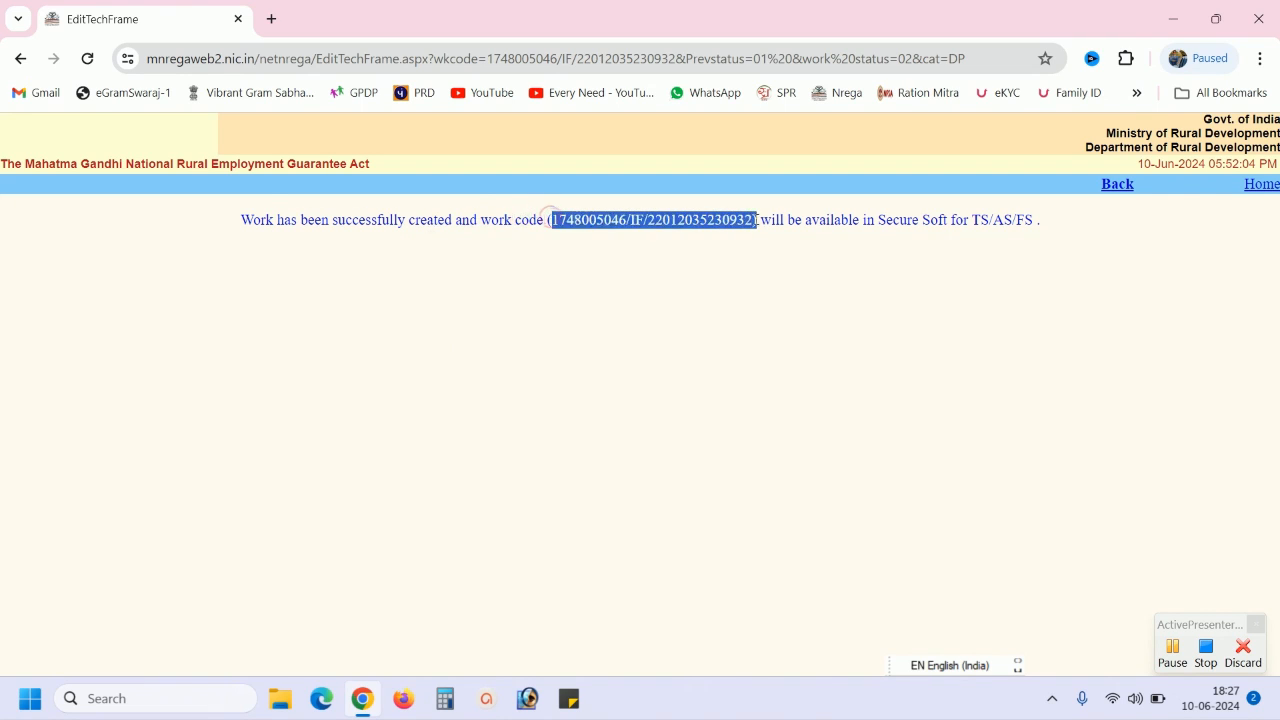
{"action": "left_click", "coordinate": [881, 220]}
{"action": "left_click_drag", "start_coordinate": [881, 220], "coordinate": [1006, 226]}
{"action": "left_click", "coordinate": [1000, 215]}
{"action": "left_click", "coordinate": [975, 220]}
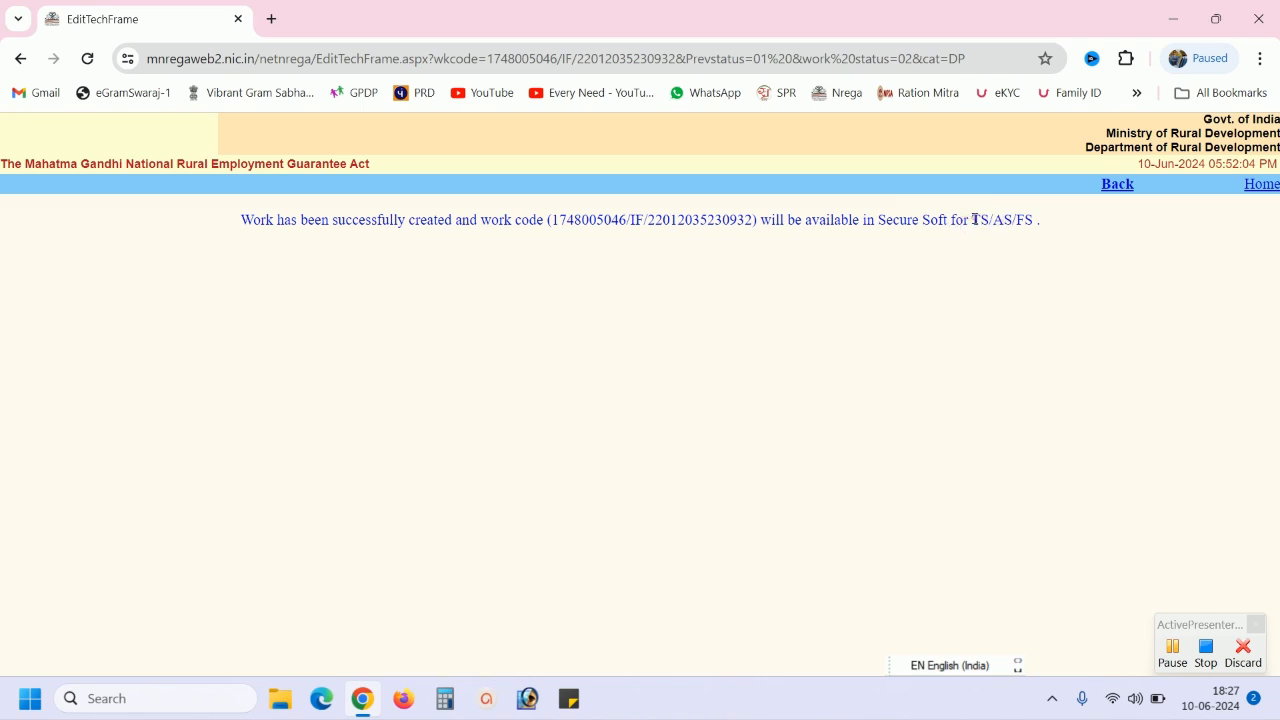
{"action": "left_click_drag", "start_coordinate": [881, 220], "coordinate": [1040, 220]}
{"action": "left_click", "coordinate": [985, 219]}
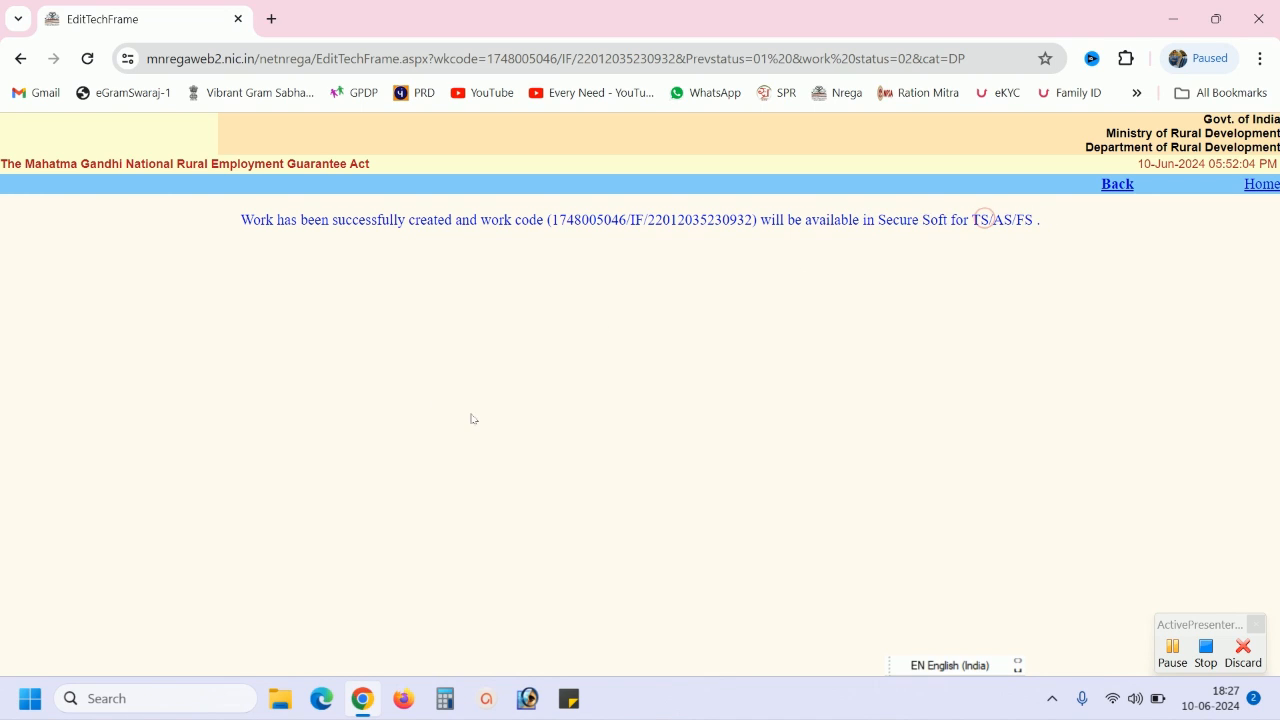